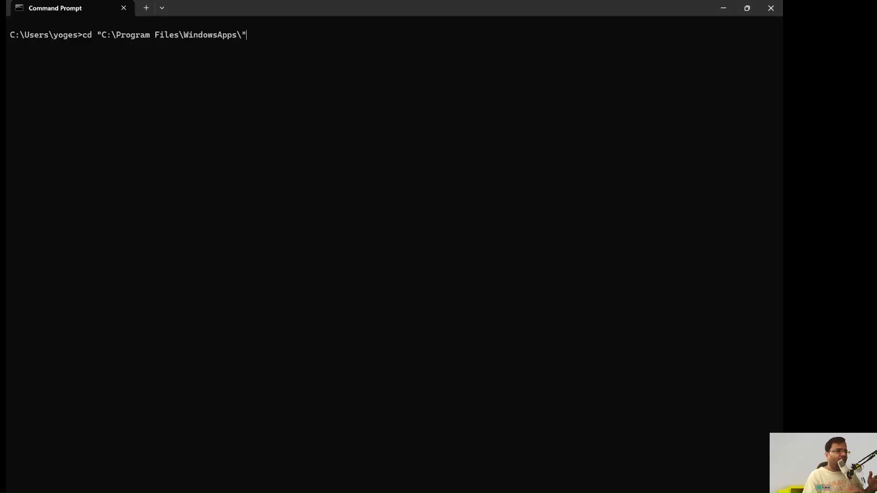
Try to enter C:\Program Files\WindowsApps\, and change the working directory to C:\Program Files\ instead
key("Return")
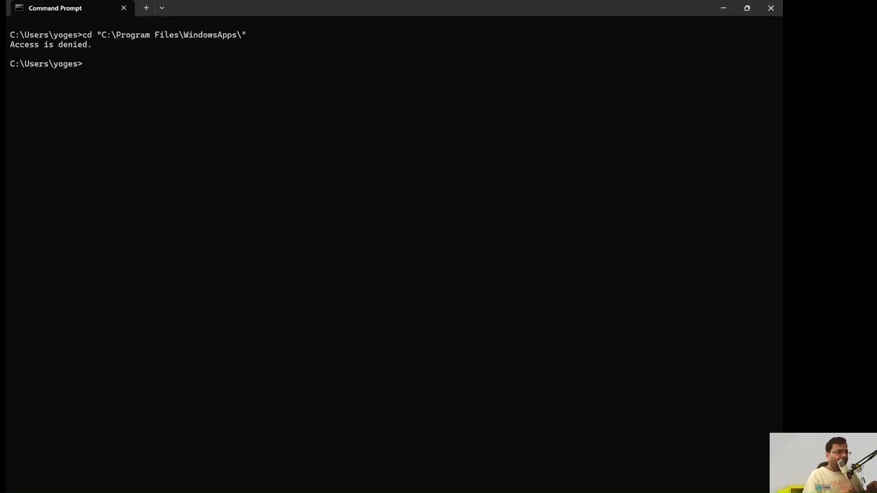
type("cd")
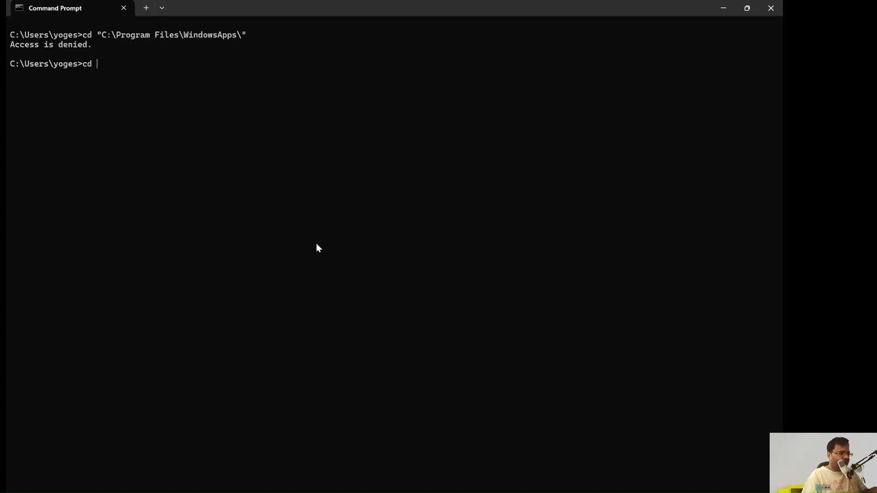
type("\"C:\\Program Files\\WindowsApps\\MicrosoftCorporationII.WindowsSubsystemForLinux_2.6.3.0_x64__8wekyb3d8bbwe\\wsl.exe\"")
key("BackSpace")
key("BackSpace")
key("BackSpace")
key("BackSpace")
key("BackSpace")
key("BackSpace")
key("BackSpace")
key("BackSpace")
key("BackSpace")
key("BackSpace")
key("BackSpace")
key("BackSpace")
key("BackSpace")
key("BackSpace")
key("BackSpace")
key("BackSpace")
key("BackSpace")
key("BackSpace")
key("BackSpace")
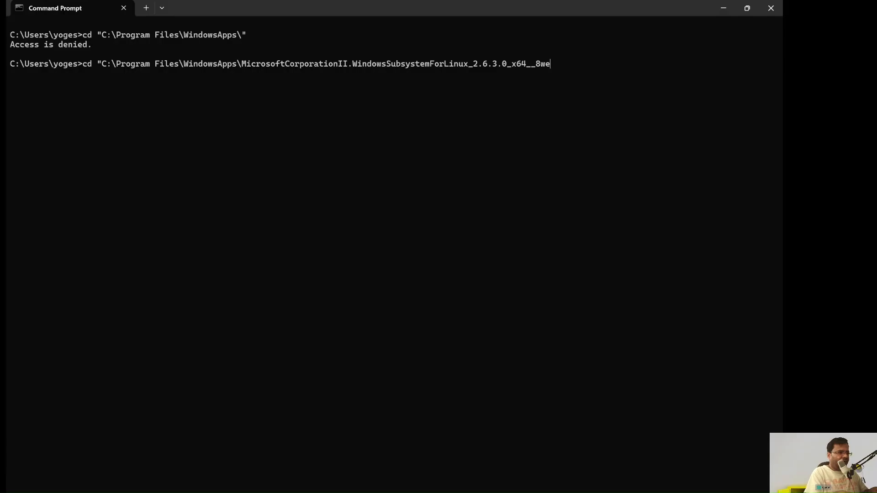
key("BackSpace")
key("BackSpace")
key("BackSpace")
key("BackSpace")
key("BackSpace")
key("BackSpace")
key("BackSpace")
key("BackSpace")
key("BackSpace")
key("BackSpace")
key("BackSpace")
key("BackSpace")
key("BackSpace")
key("BackSpace")
key("BackSpace")
key("BackSpace")
key("BackSpace")
key("BackSpace")
key("BackSpace")
key("BackSpace")
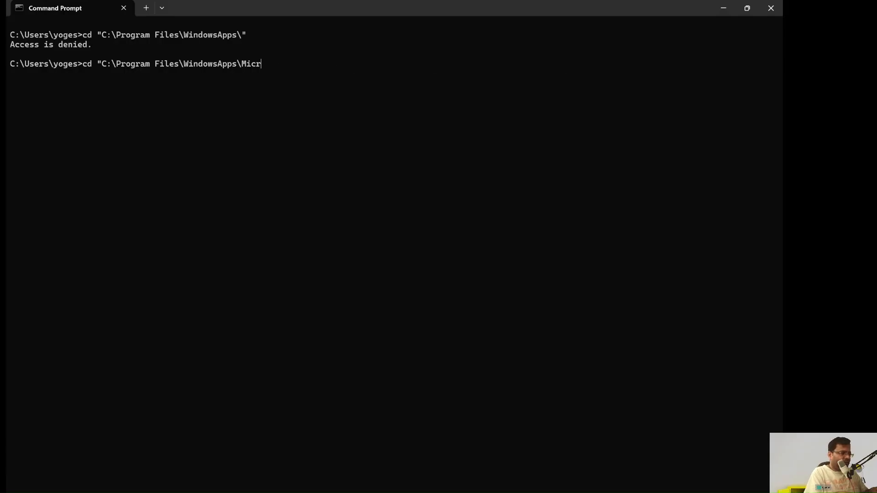
key("BackSpace")
key("BackSpace")
key("BackSpace")
key("BackSpace")
key("BackSpace")
key("BackSpace")
key("BackSpace")
key("BackSpace")
key("BackSpace")
key("BackSpace")
key("BackSpace")
key("BackSpace")
key("BackSpace")
key("BackSpace")
key("BackSpace")
key("BackSpace")
key("Return")
Clear the terminal output, trying clear first and using cls instead
type("c")
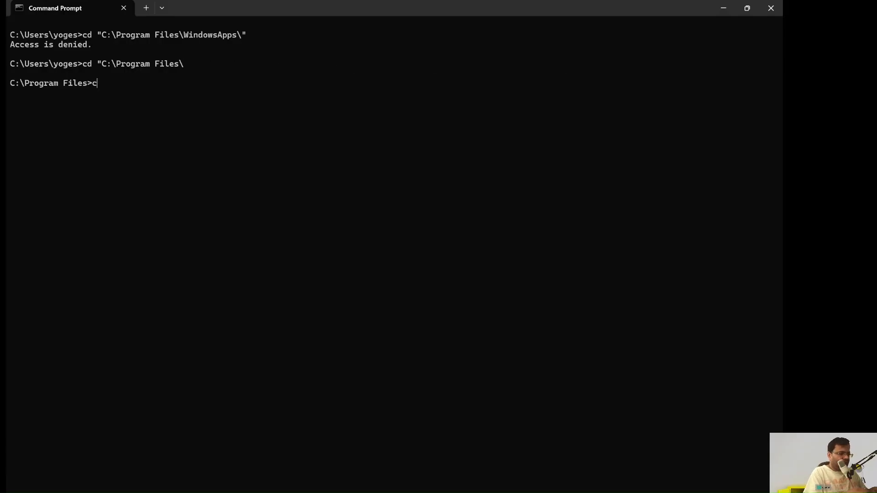
type("lear")
key("Return")
type("cls")
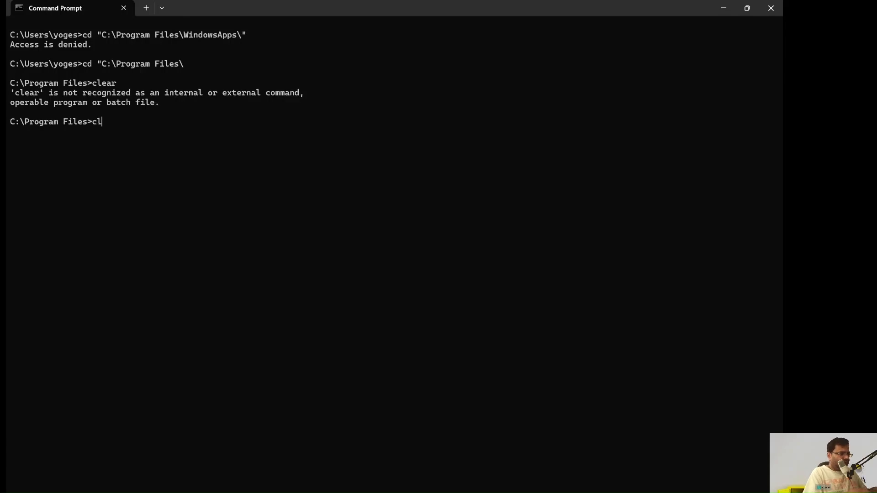
key("Return")
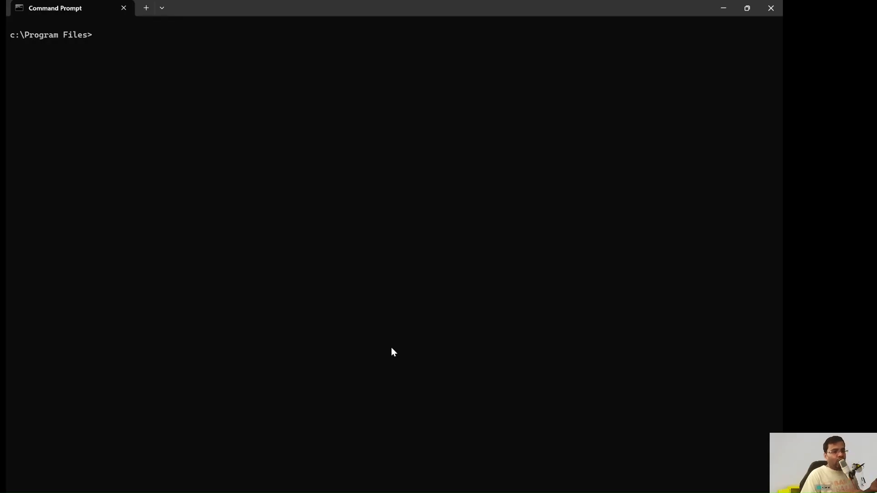
Run wsl --install to install the Windows Subsystem for Linux with its default distribution
type("wsl")
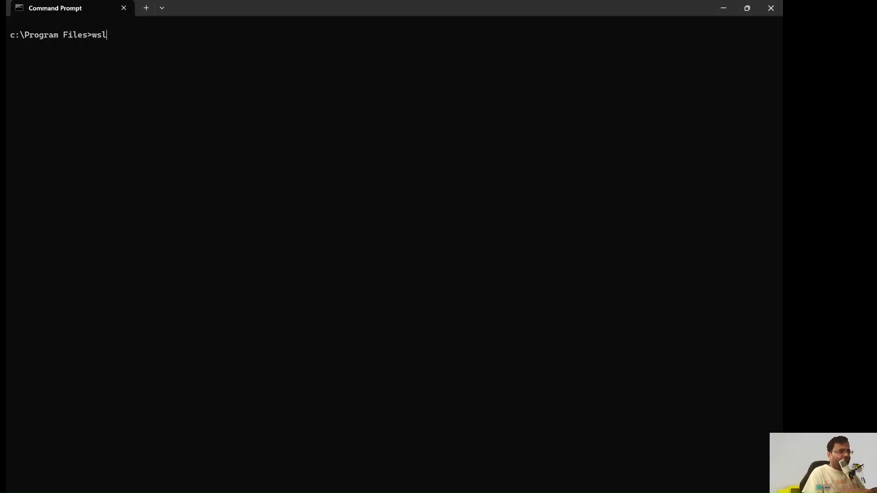
type(" --install")
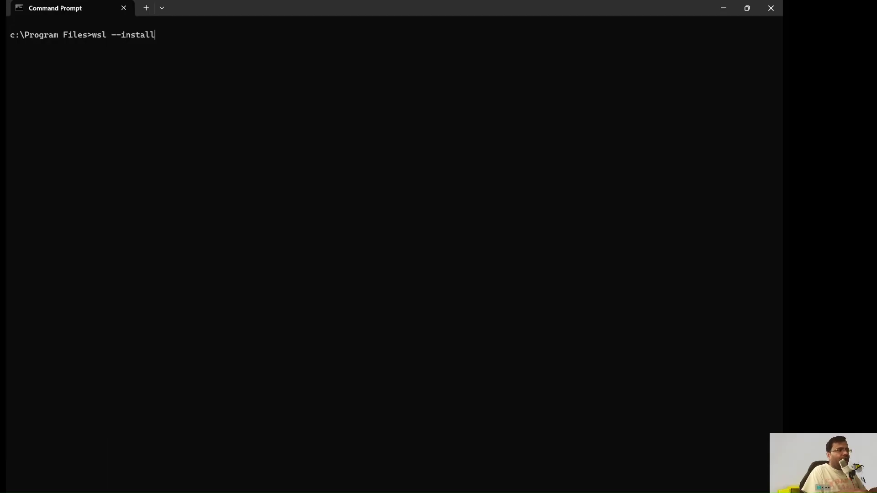
key("Return")
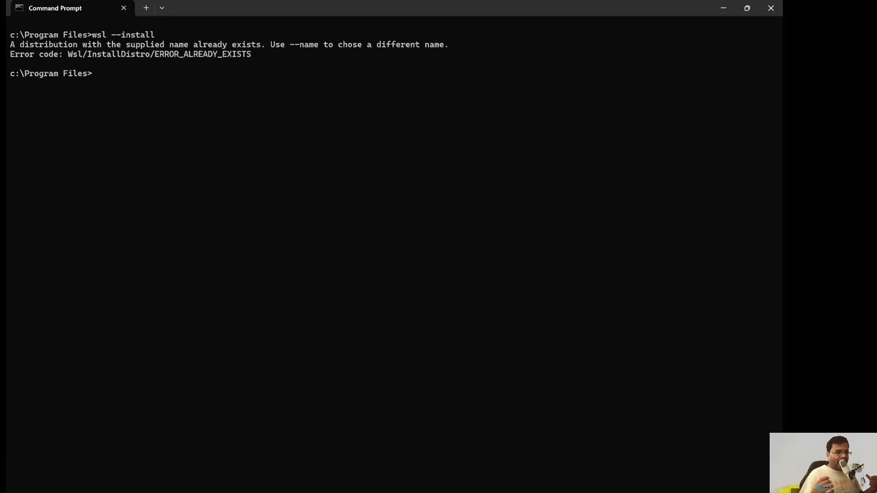
List the contents of Program Files with dir, and enter the WSL folder to list its files too
type("dir")
key("Return")
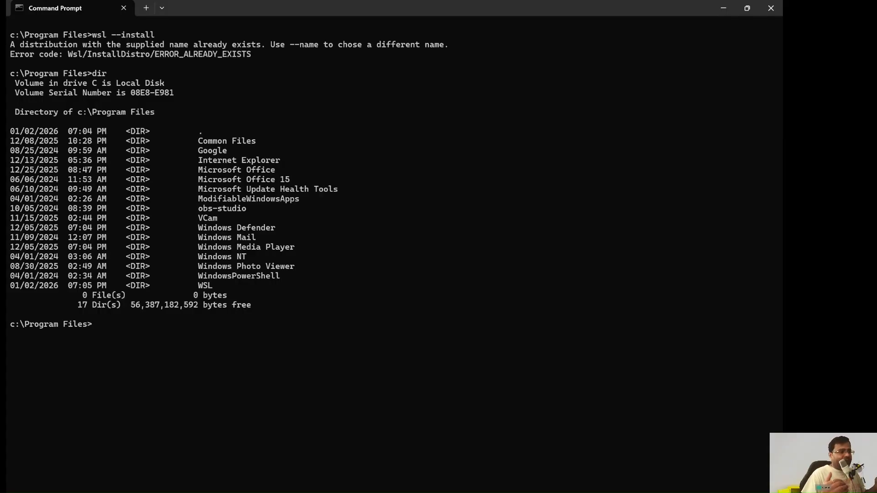
type("cd WSL")
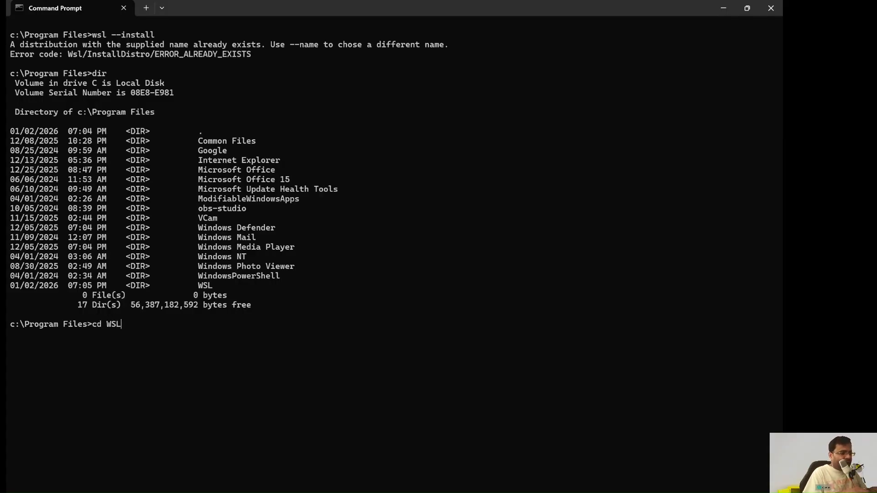
key("Return")
type("dir")
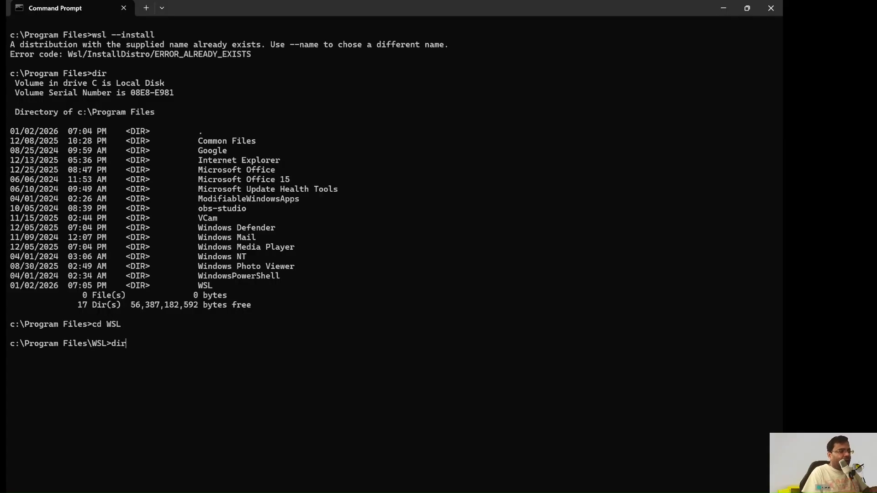
key("Return")
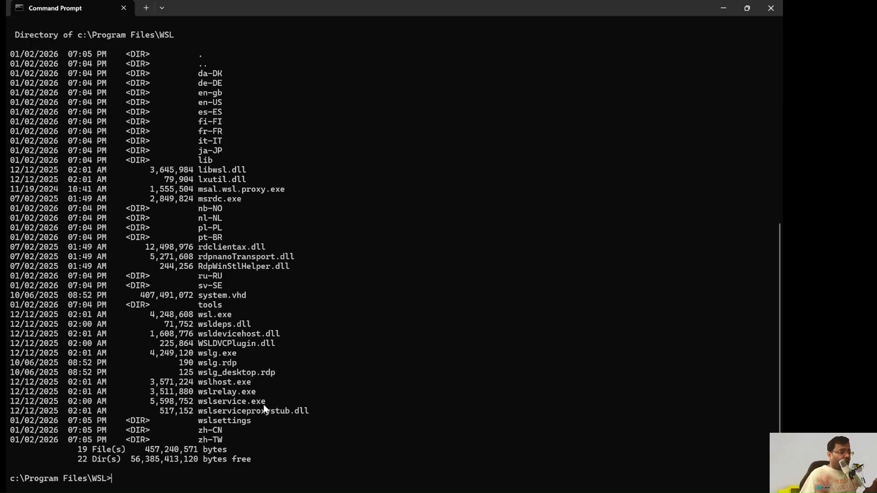
List the installed WSL distributions, first with state and version using wsl -l -v, and by name only using wsl -l
type("wsl -")
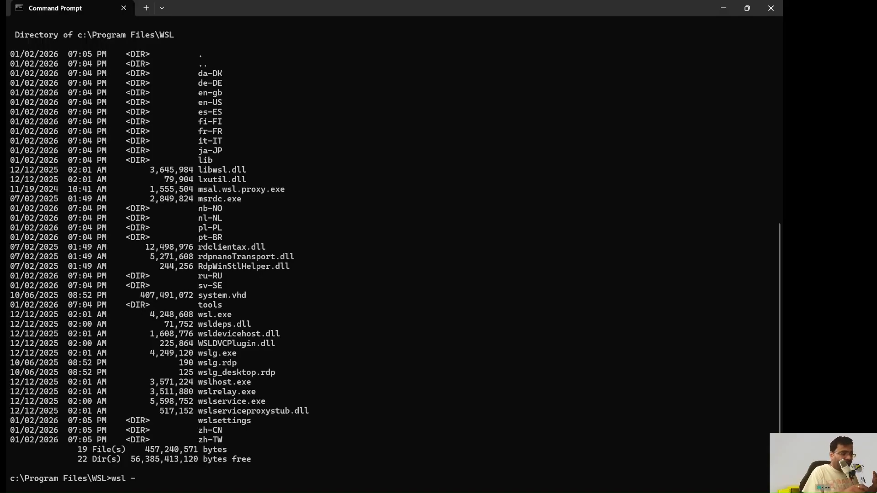
type("l ")
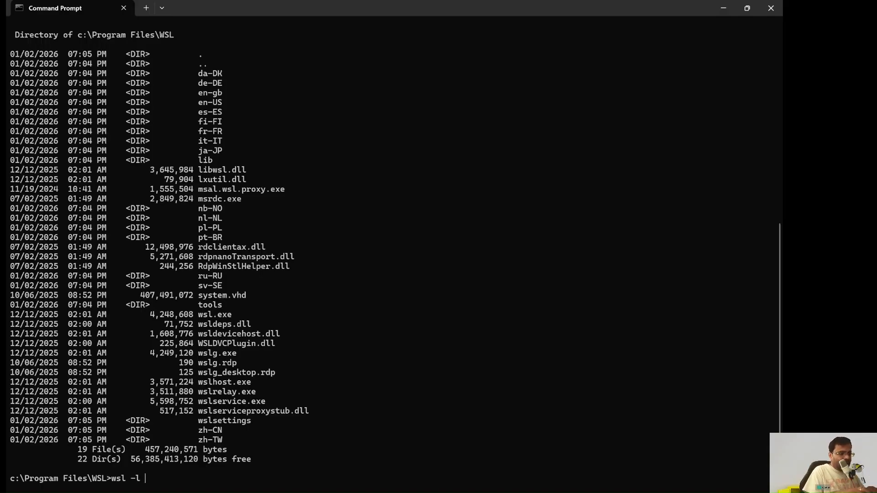
type("-v")
key("Return")
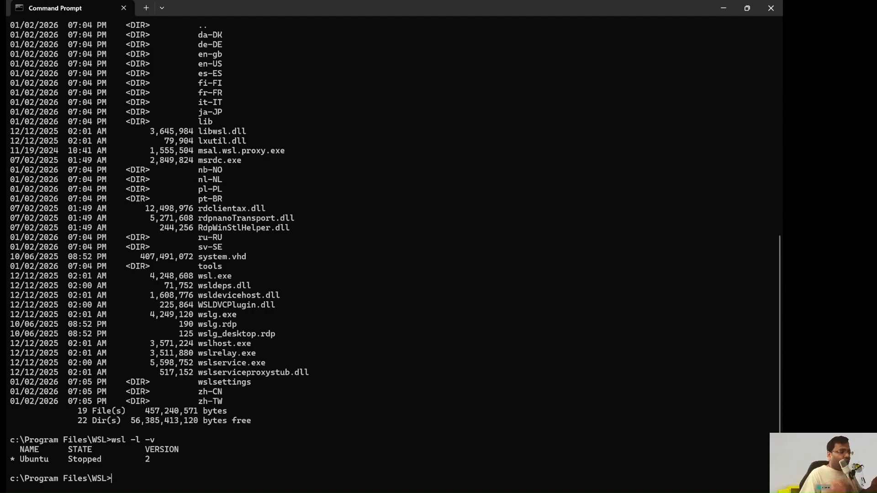
type("wsl -l")
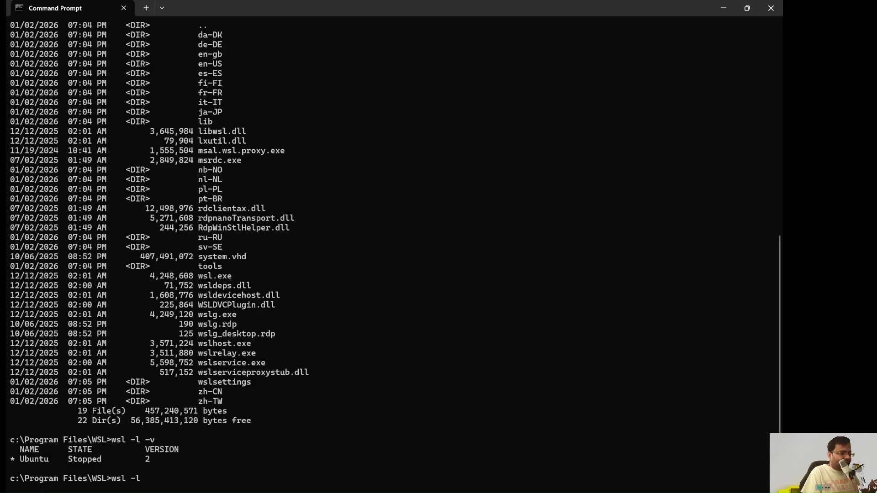
key("Return")
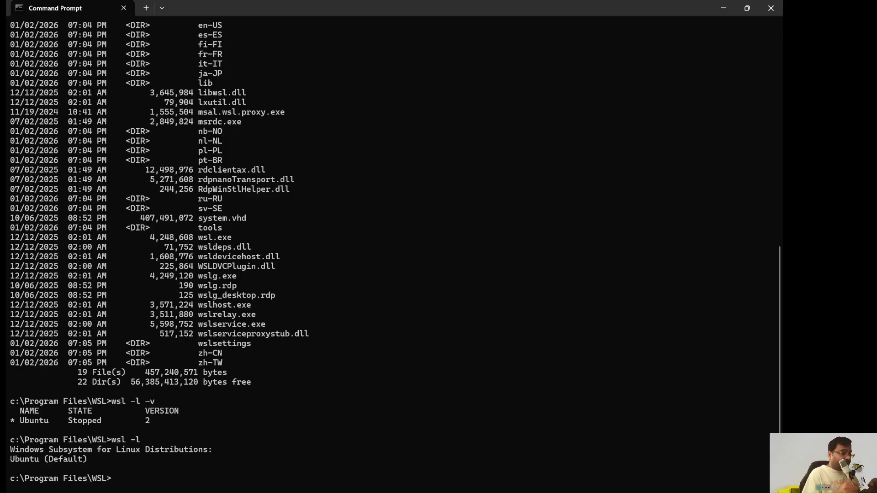
Check for and apply WSL updates with wsl --update
type("wsl")
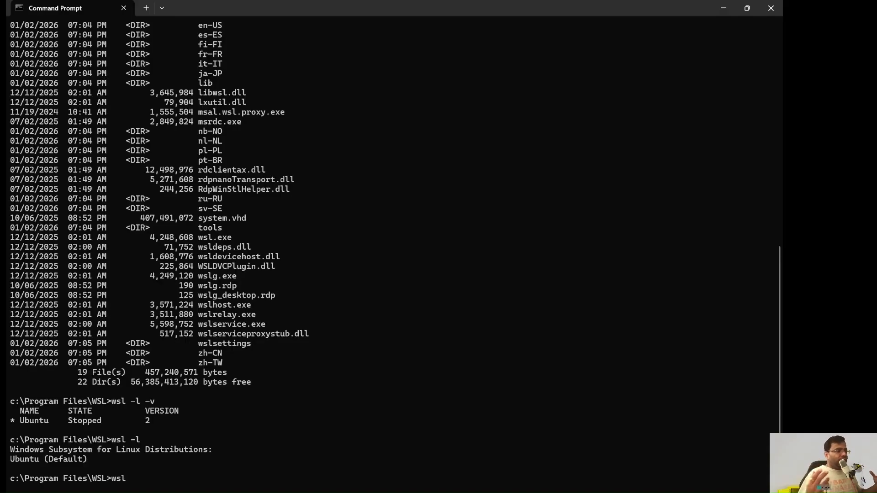
type("-")
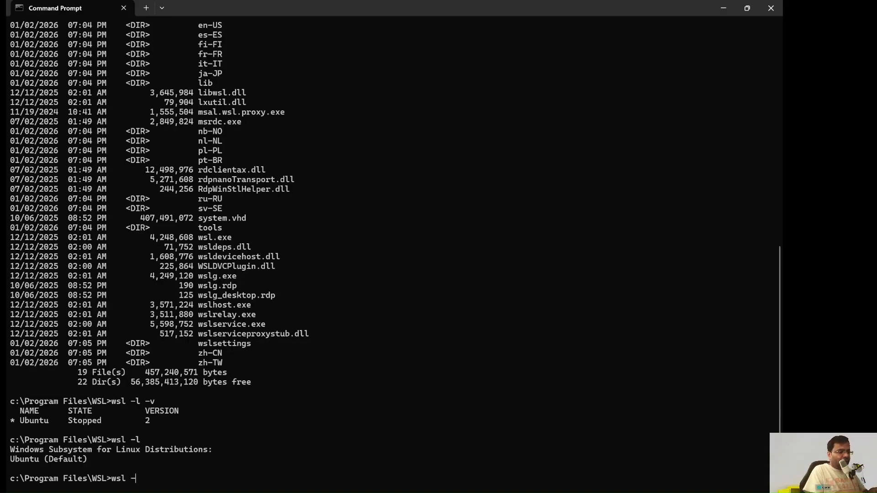
type("-")
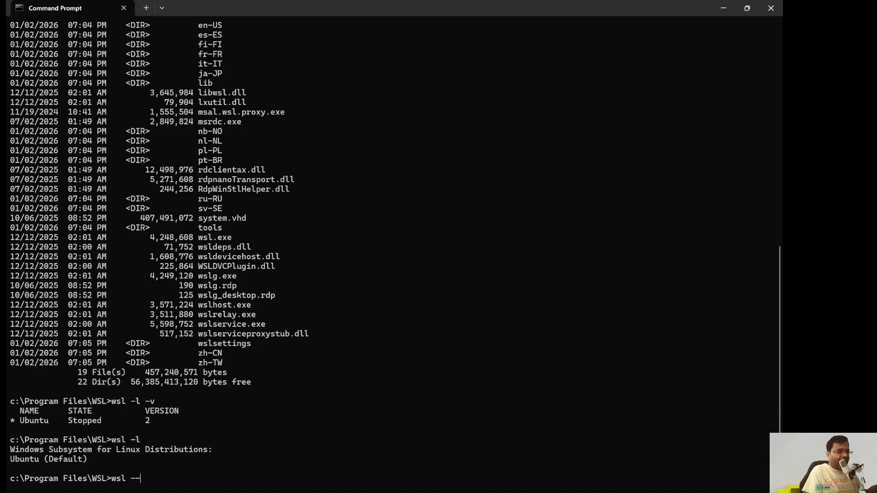
type("update")
key("Return")
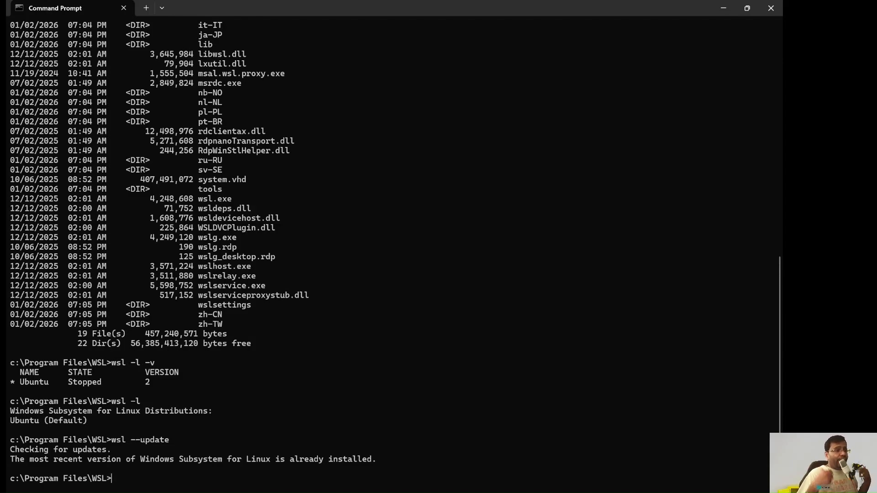
Start the Ubuntu distribution with wsl -d Ubuntu
type("wsl ")
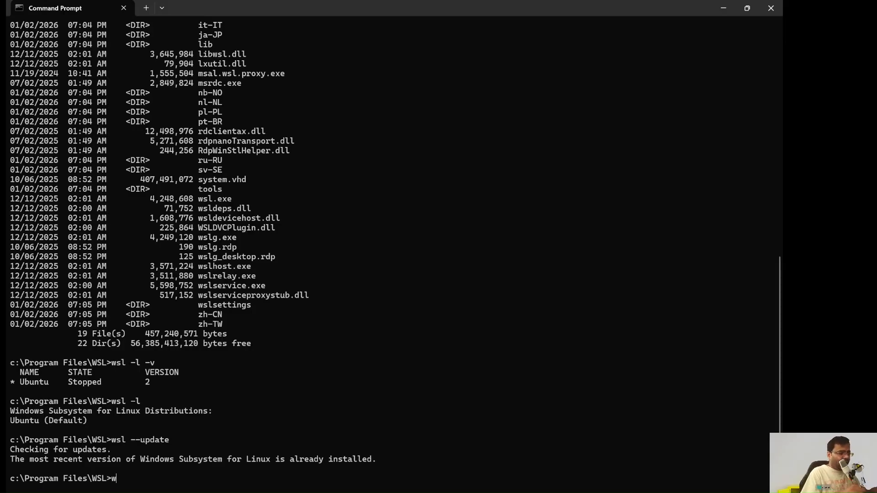
type("-d")
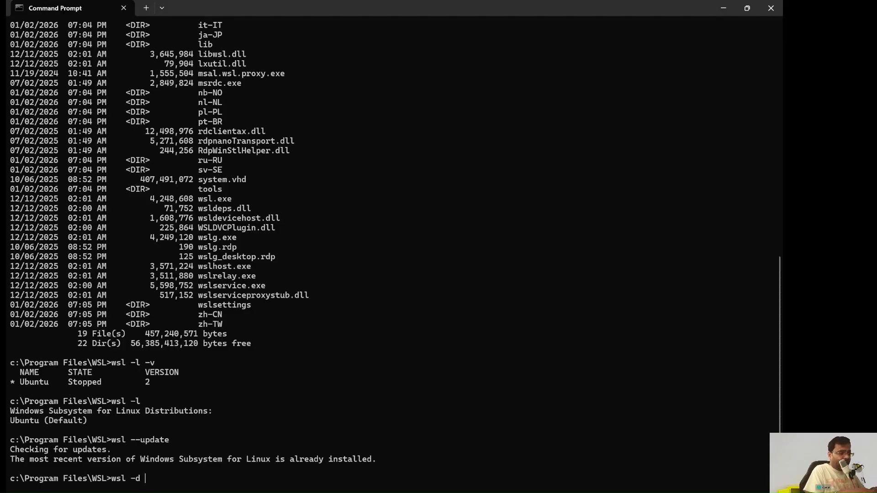
type(" Ubun")
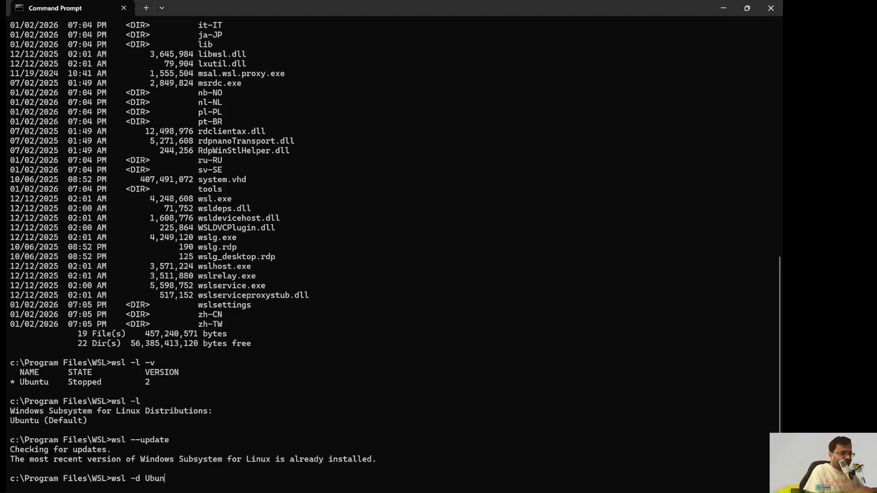
type("tu")
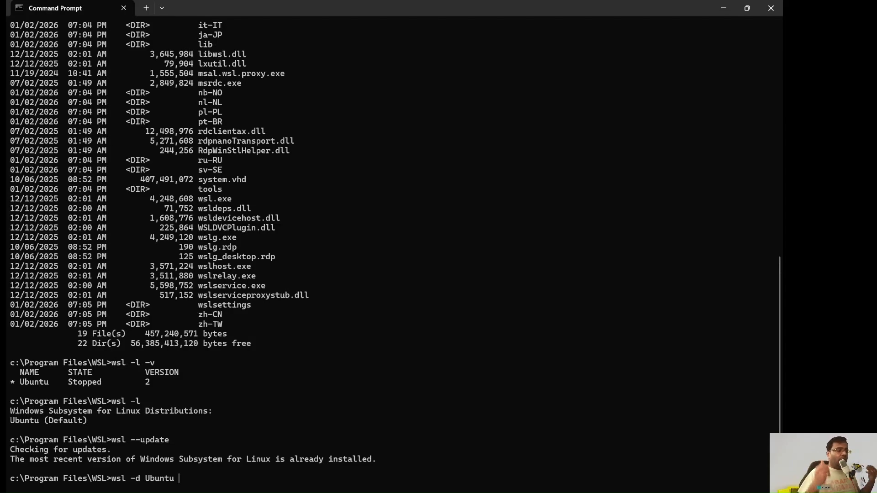
key("Return")
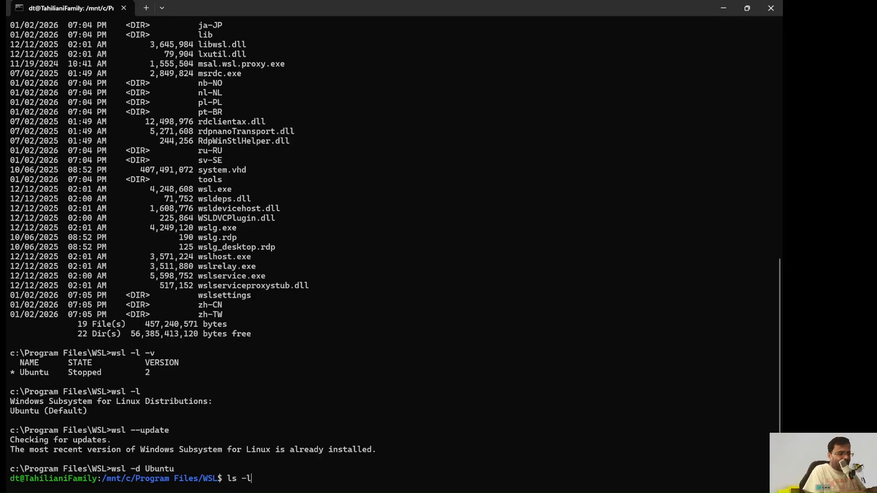
List the current folder's files in the Ubuntu shell with ls -lrt and print the working directory with pwd
type("rt")
key("Return")
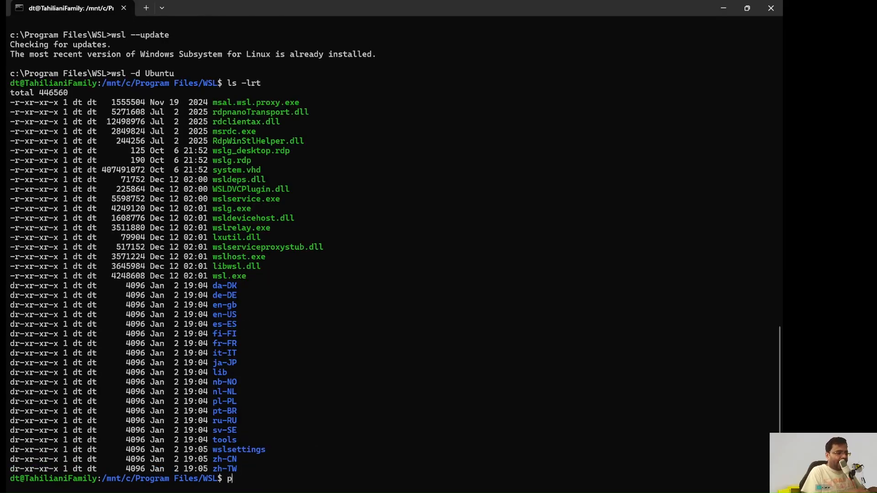
type("pwd")
key("Return")
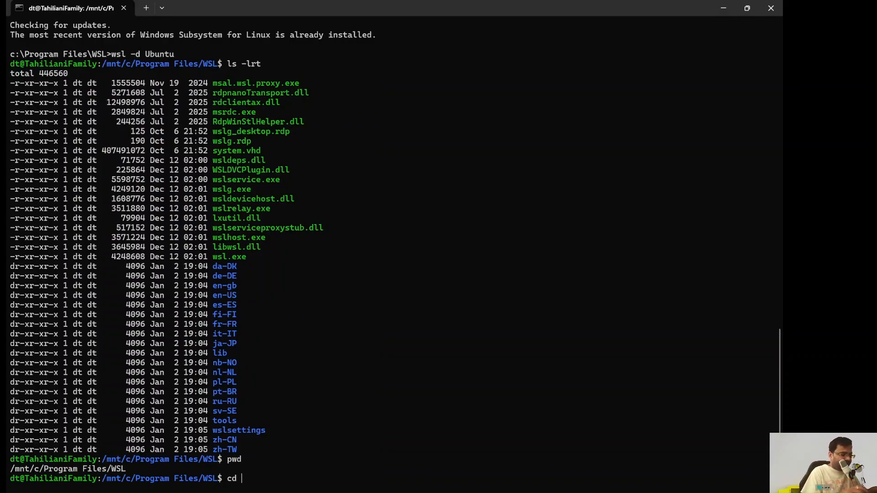
Change to the Linux home directory with cd ~ and list its contents using dir and ls -lrt
type("cd ~")
key("Return")
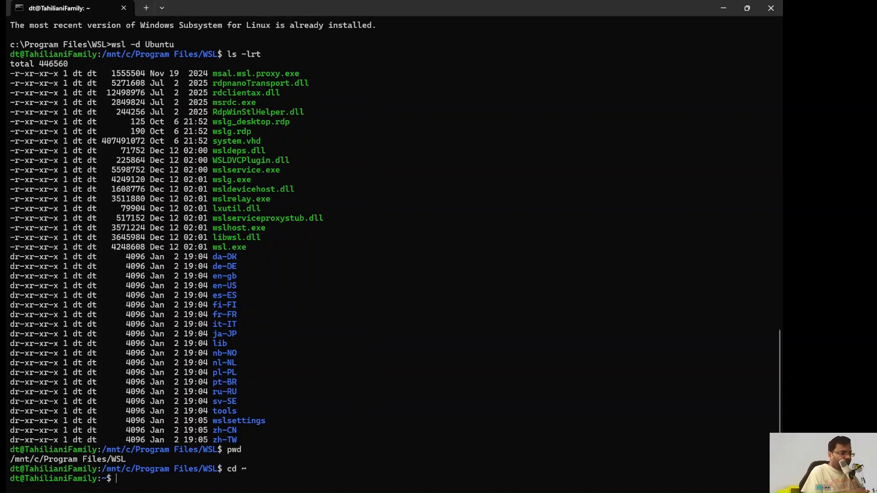
type("dir")
key("Return")
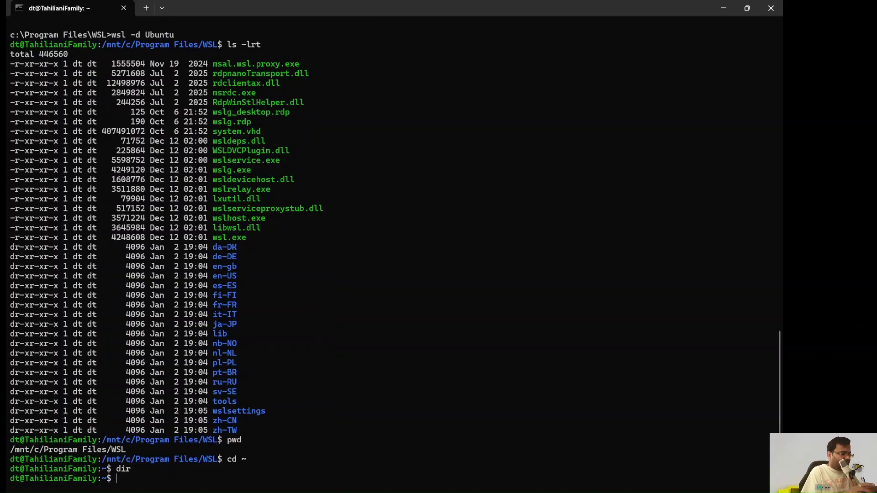
type("ls -lrt")
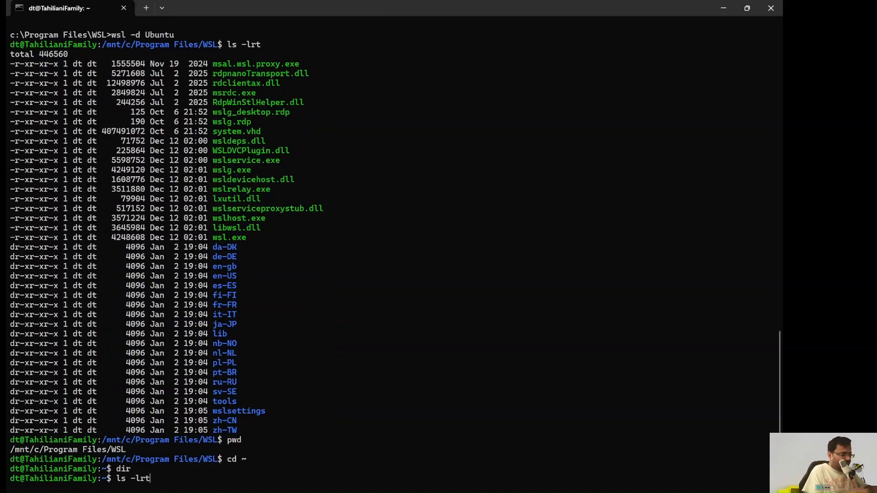
key("Return")
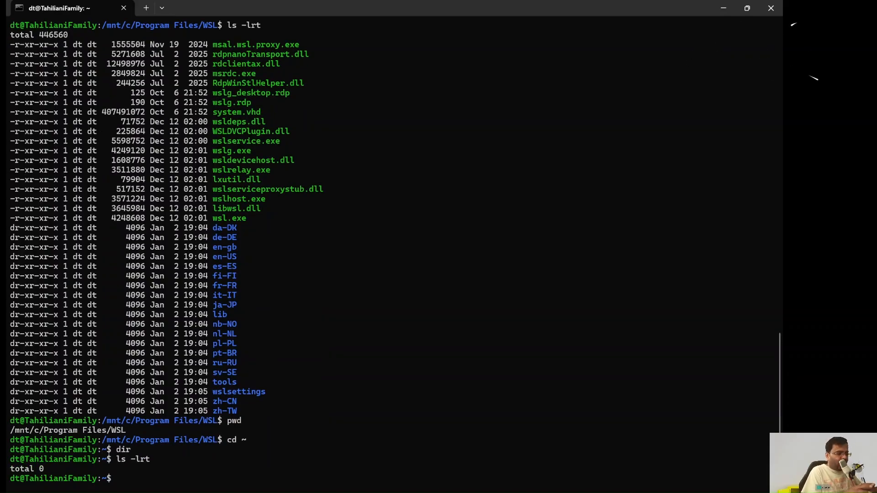
type("mkdir")
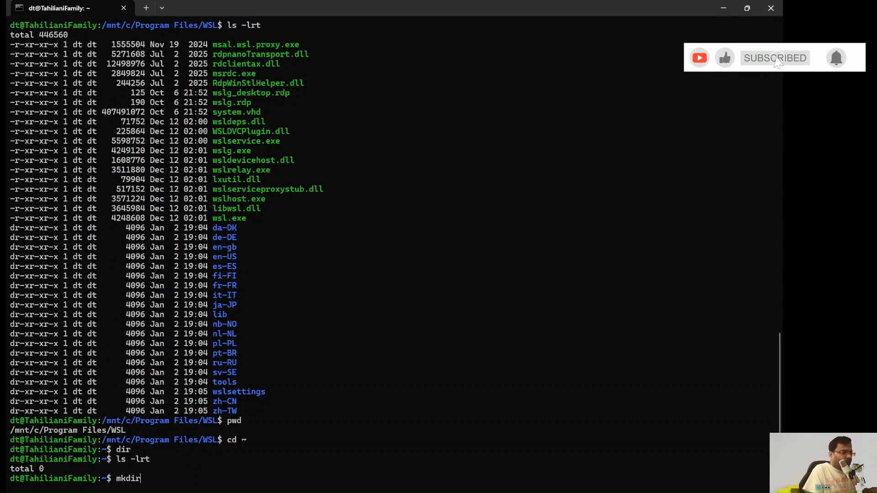
key("BackSpace")
key("BackSpace")
key("BackSpace")
key("BackSpace")
key("BackSpace")
Create an empty file test.txt in the home directory with touch and list the directory with ls -lrt
type("touch ")
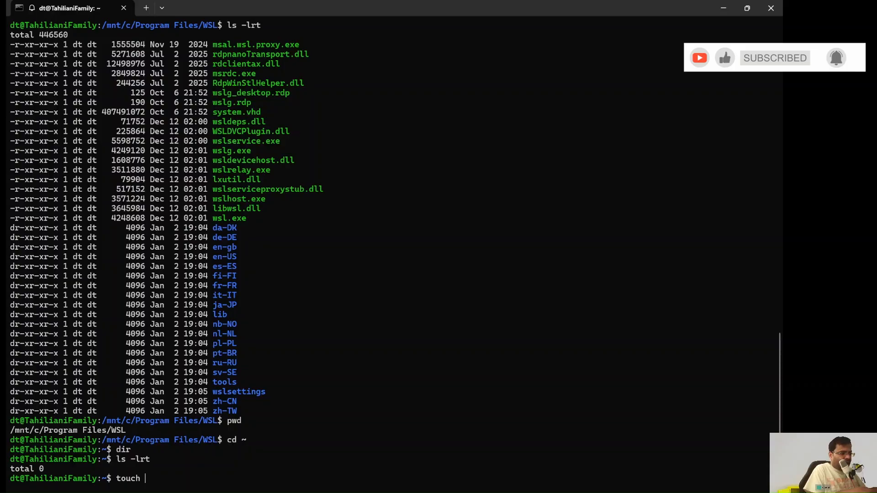
type("test.tx")
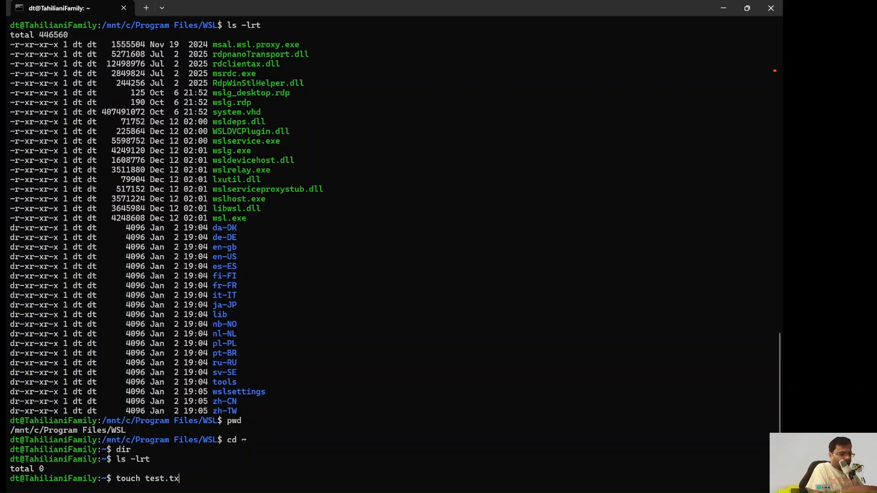
type("t")
key("Return")
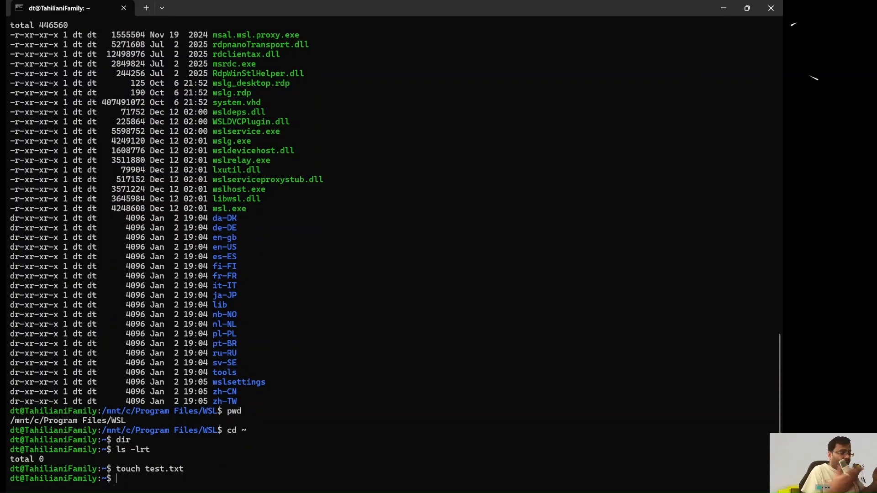
type("ls -lr")
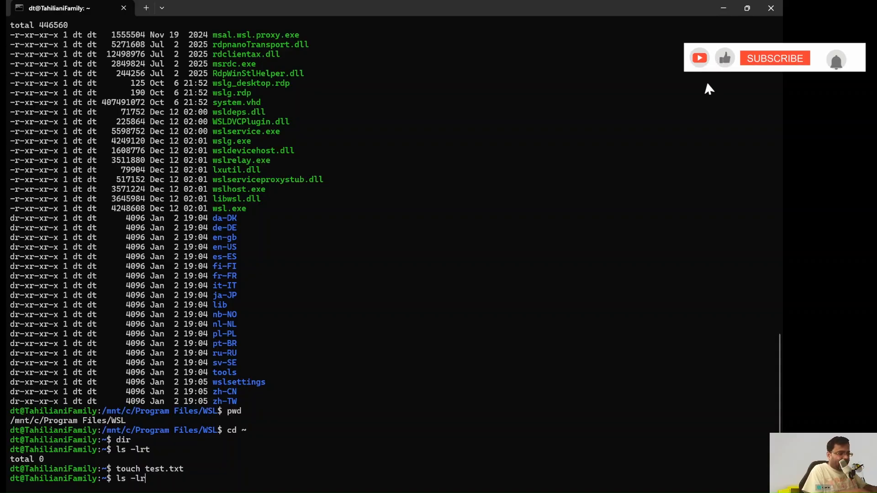
type("t")
key("Return")
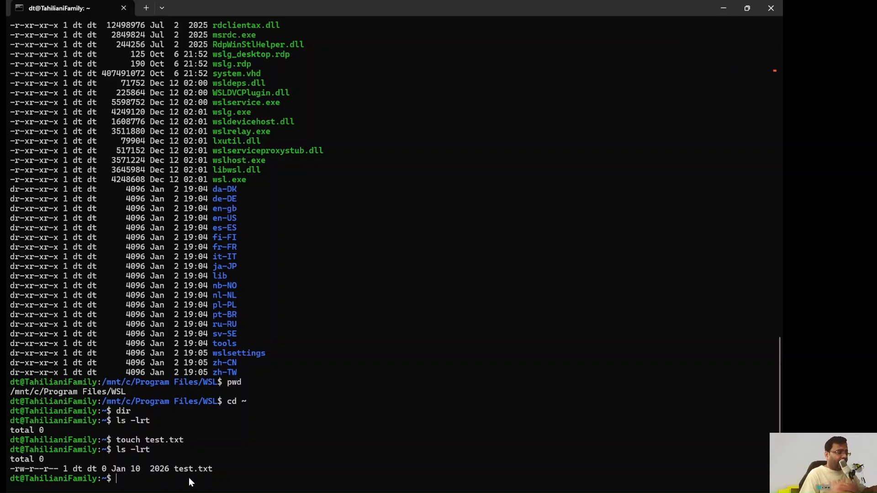
Leave the Ubuntu shell with exit and list the installed distributions with wsl -l -v
type("exit")
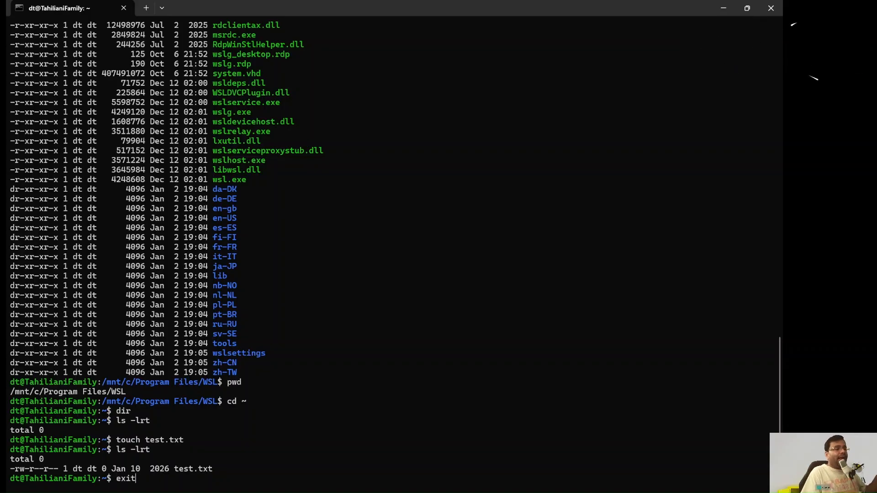
key("Return")
type("ws l")
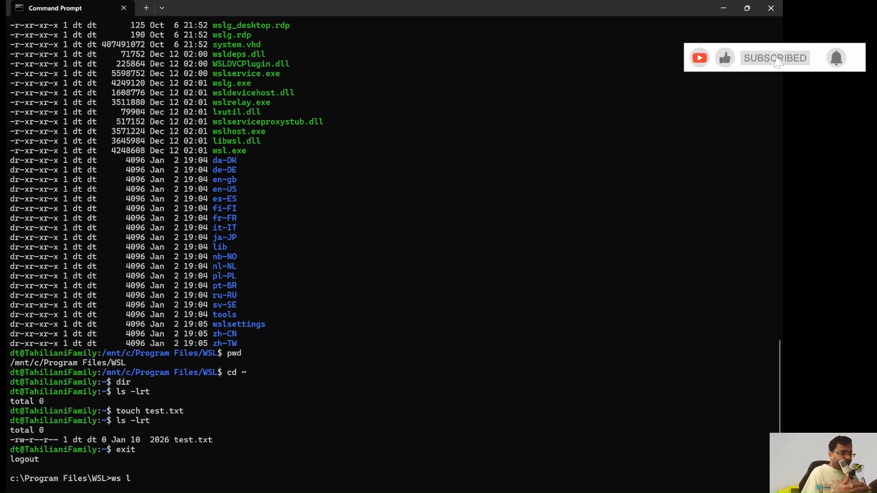
key("BackSpace")
key("BackSpace")
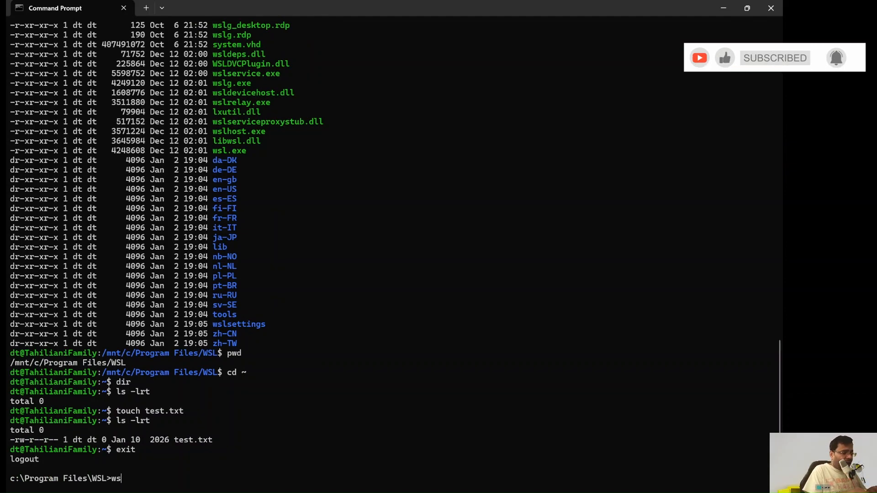
type("l")
type(" -")
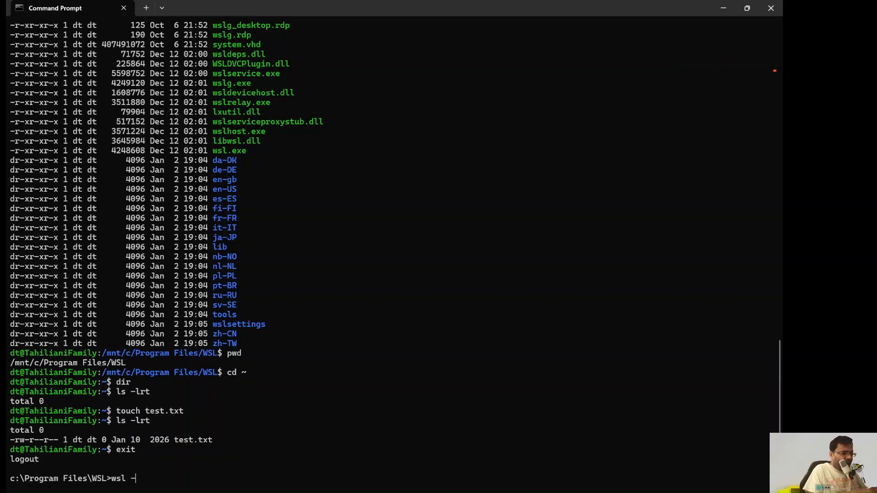
type("l -v")
key("Return")
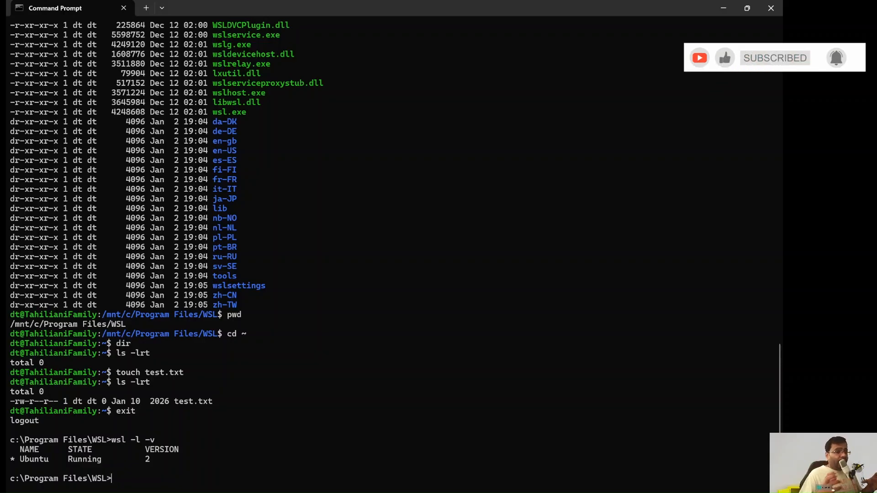
Shut down WSL with wsl --shutdown and recheck the distribution's state with wsl -l -v
type("w")
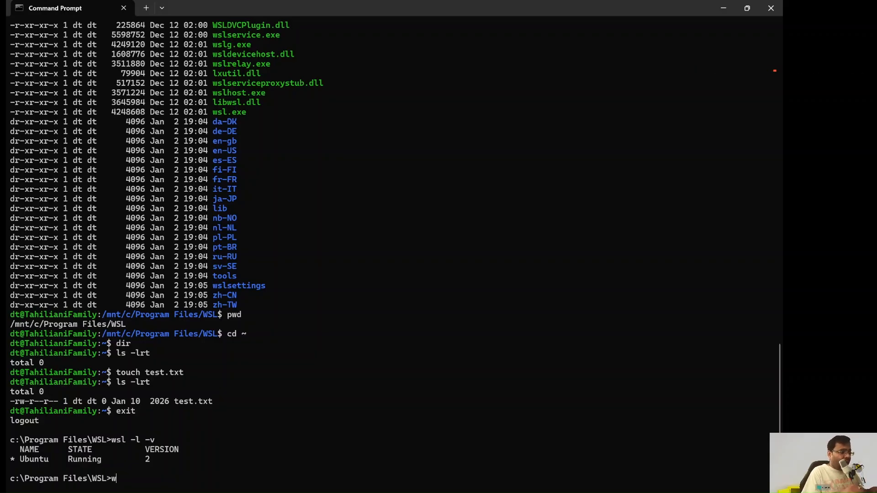
type("sl")
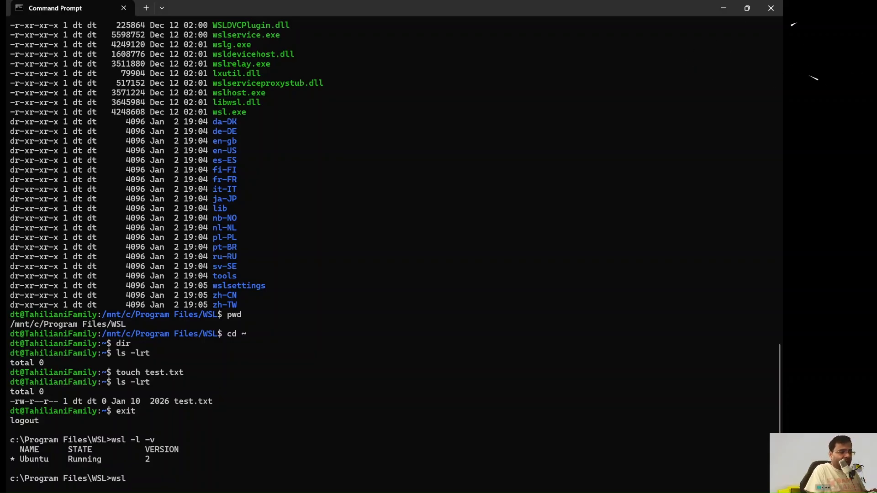
type(" --shutdown")
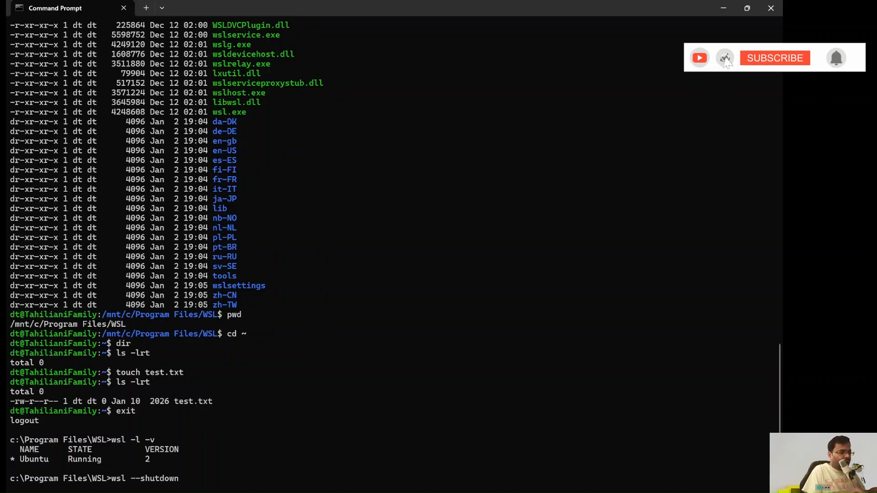
key("Return")
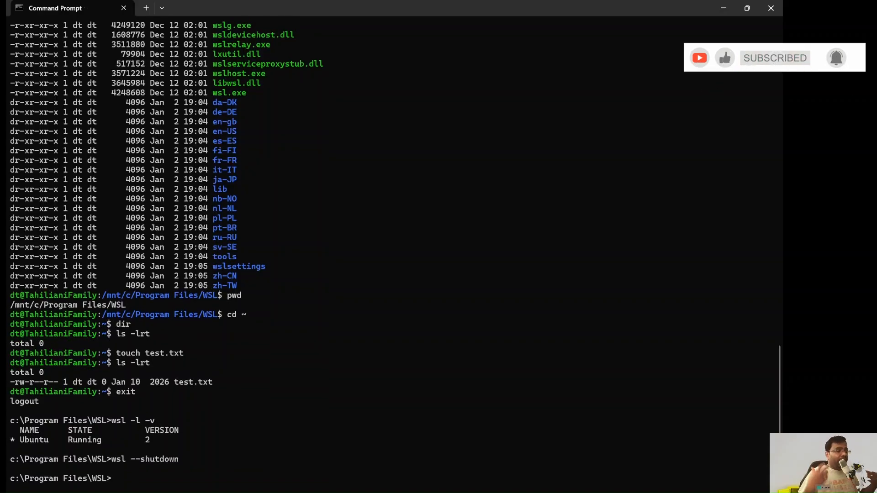
key("Up")
key("Up")
key("Return")
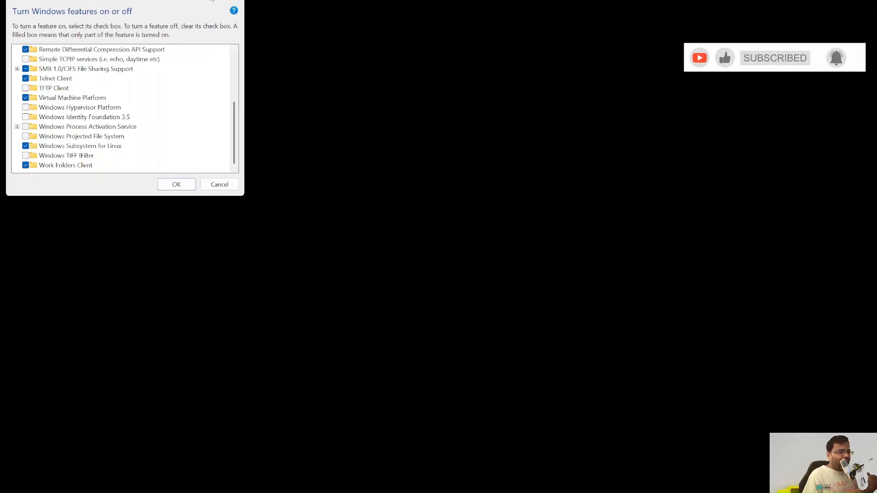
Review the virtualization and WSL entries in the enlarged Windows Features window, then check CPU virtualization in Task Manager
left_click(210, 0)
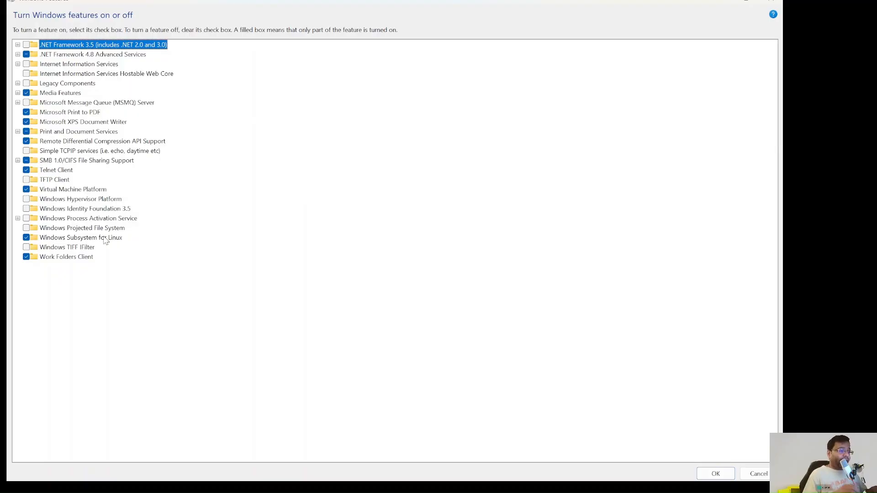
key("alt+Tab")
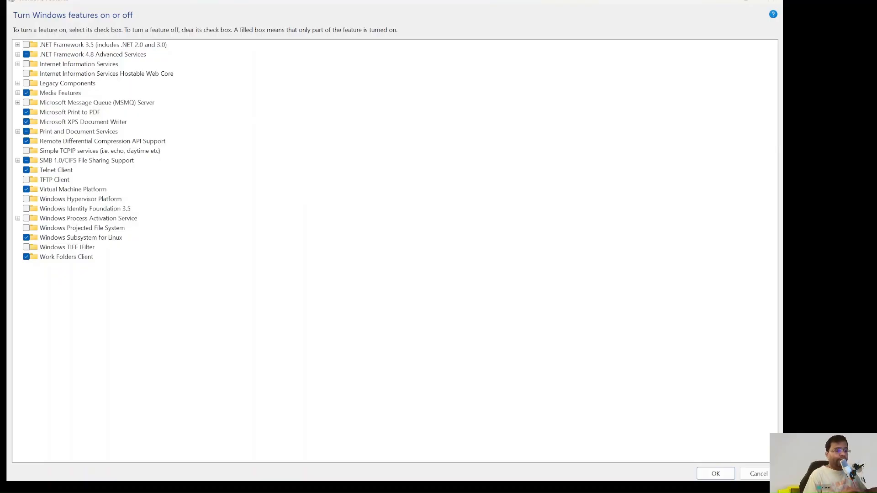
key("alt+Tab")
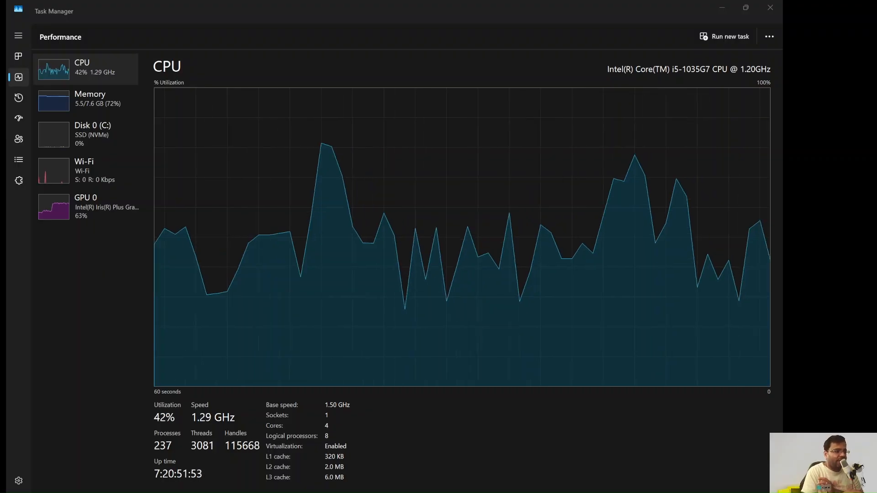
key("alt+Tab")
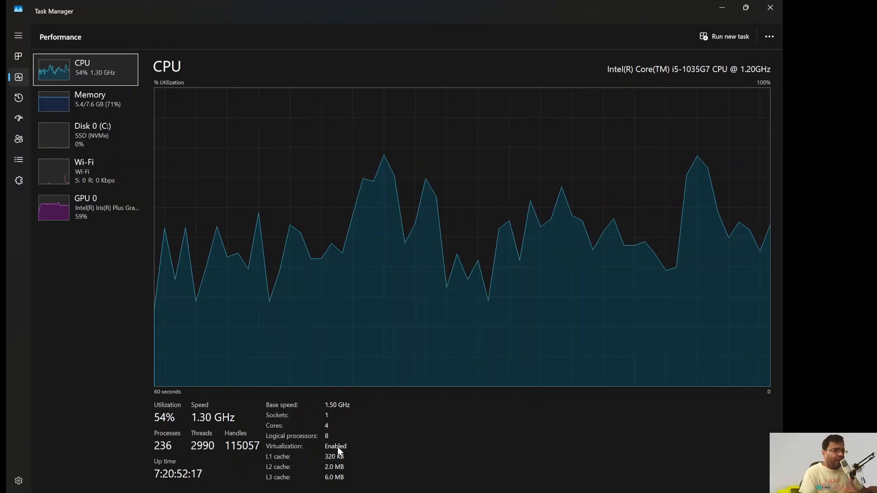
Switch to Chrome, open the Docker Docs page Install Docker Desktop on Windows, and read its WSL 2 system requirements
key("alt+Tab")
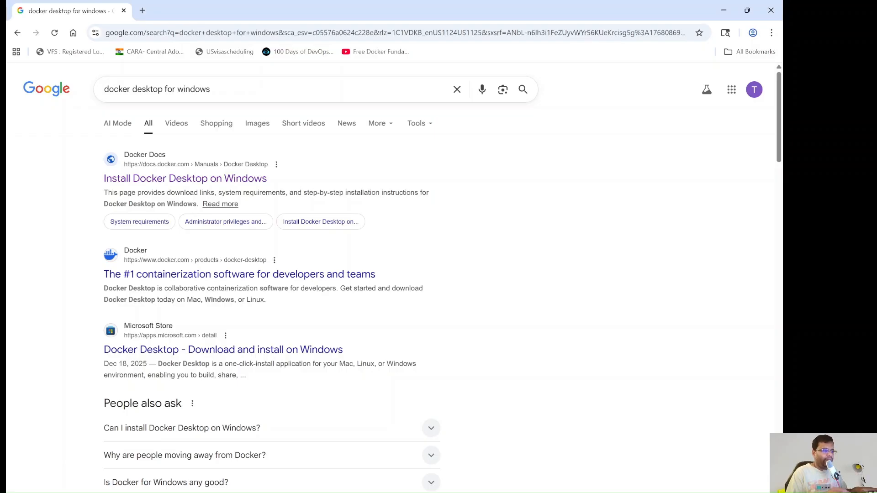
left_click(243, 179)
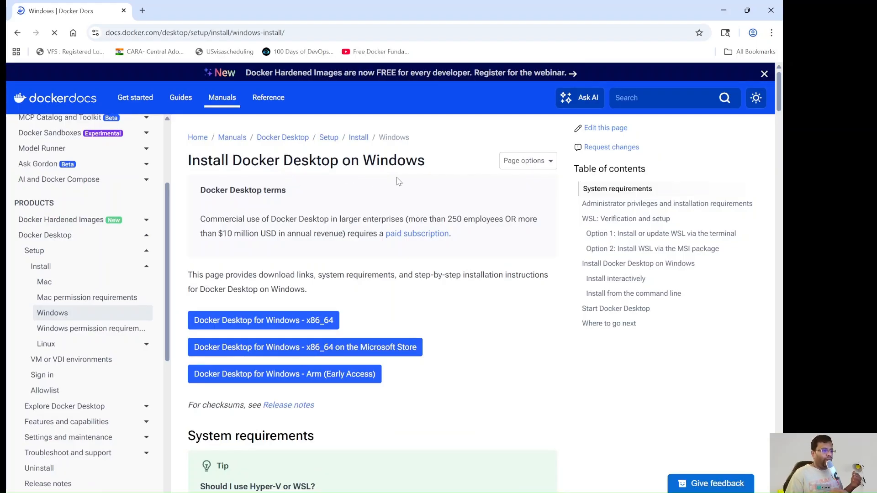
scroll(399, 182, "down", 3)
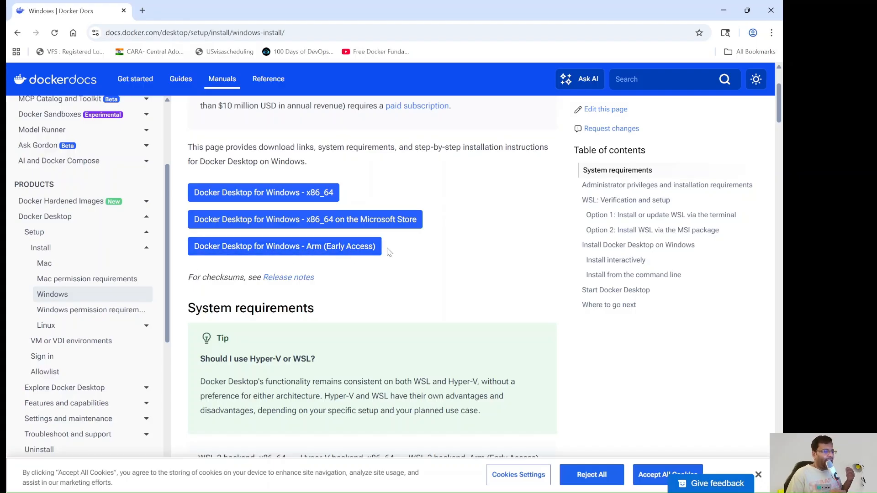
scroll(388, 252, "down", 1)
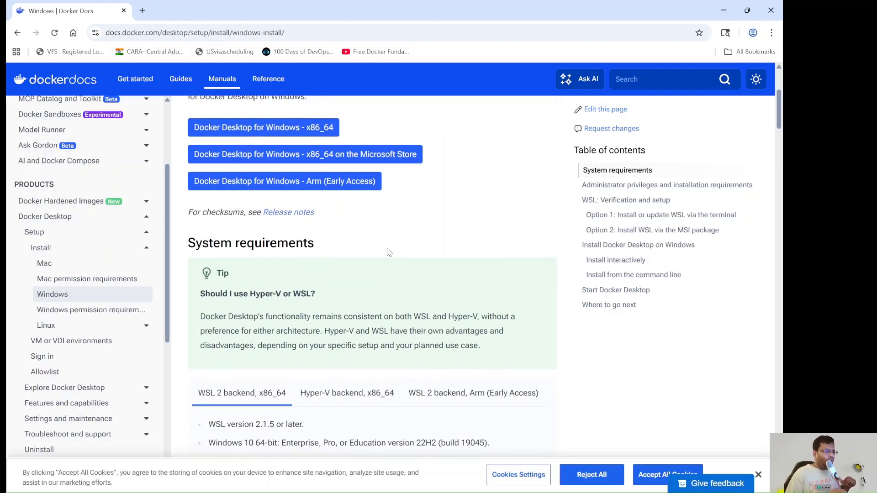
scroll(389, 253, "down", 4)
scroll(389, 253, "down", 2)
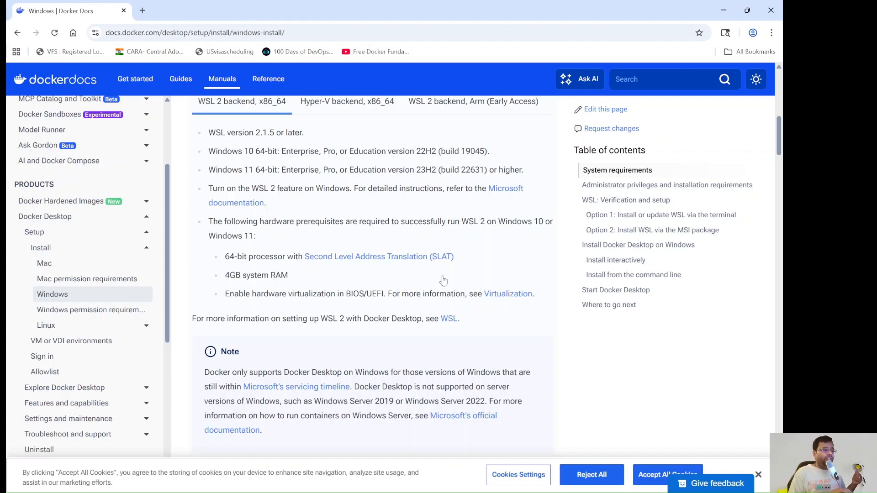
scroll(422, 352, "down", 2)
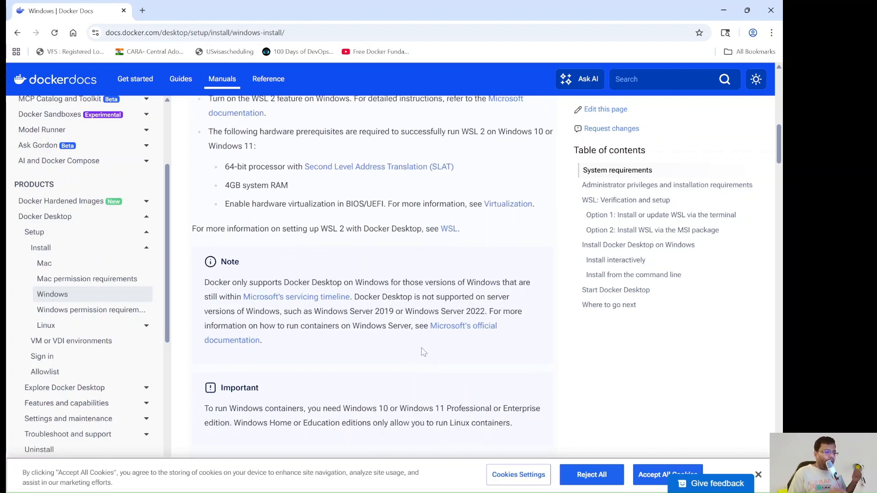
scroll(422, 351, "down", 3)
scroll(308, 237, "down", 4)
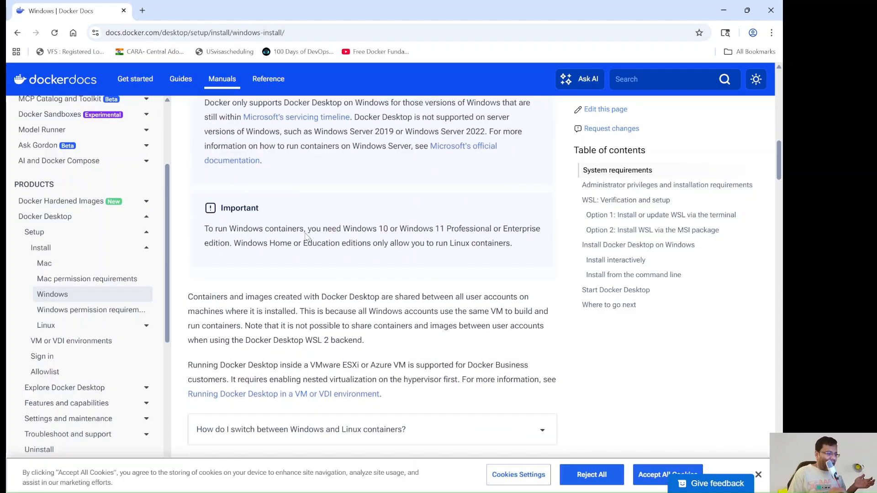
Read the page's WSL verification and setup options and the interactive Docker Desktop installation instructions
scroll(306, 234, "down", 5)
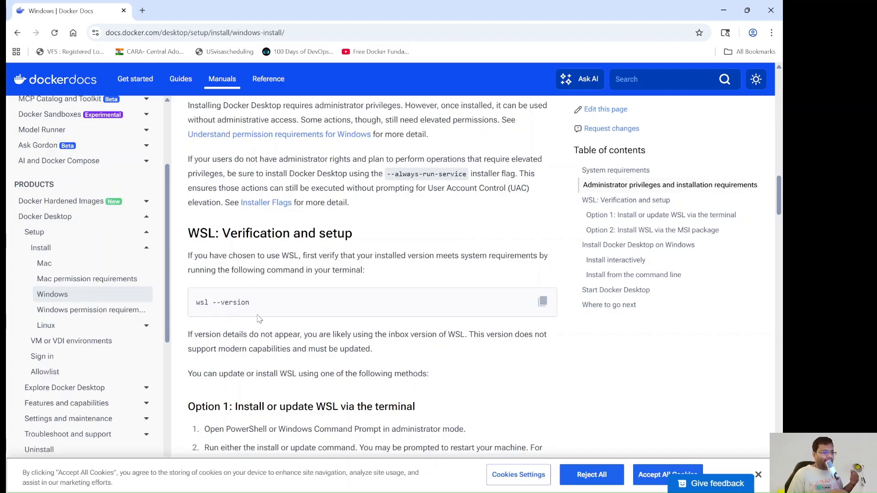
scroll(258, 315, "down", 2)
scroll(258, 315, "down", 1)
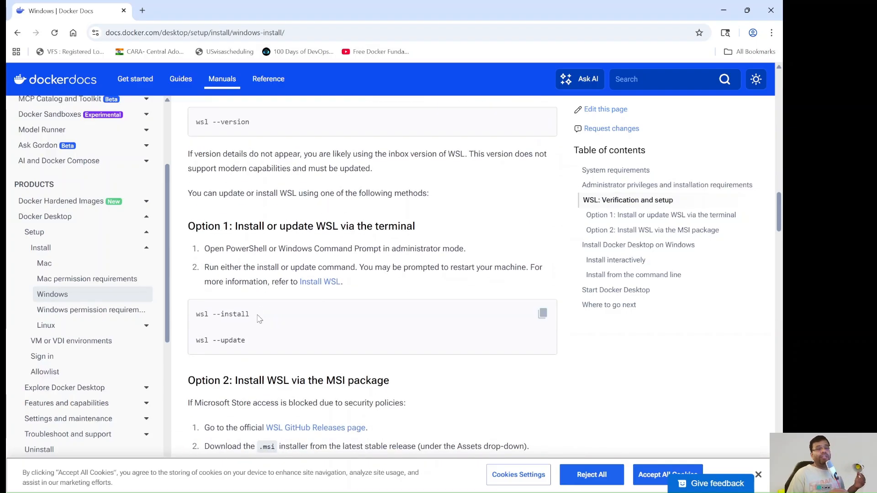
scroll(259, 318, "down", 1)
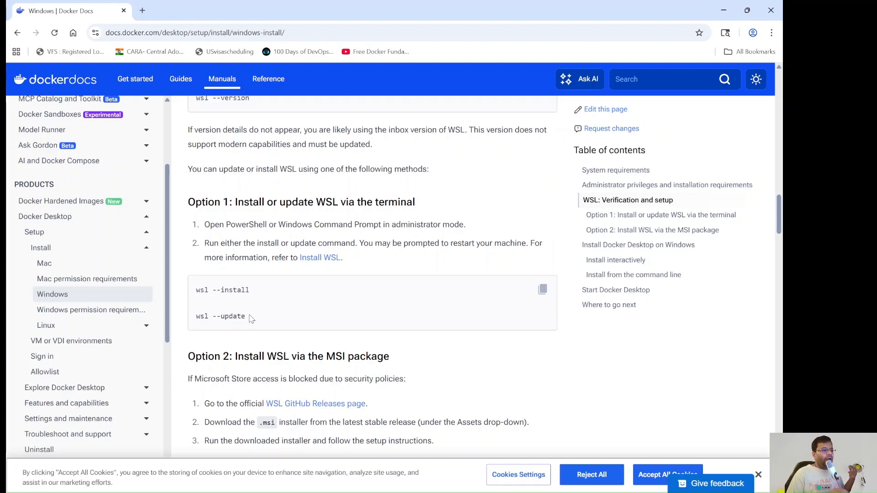
scroll(251, 318, "down", 5)
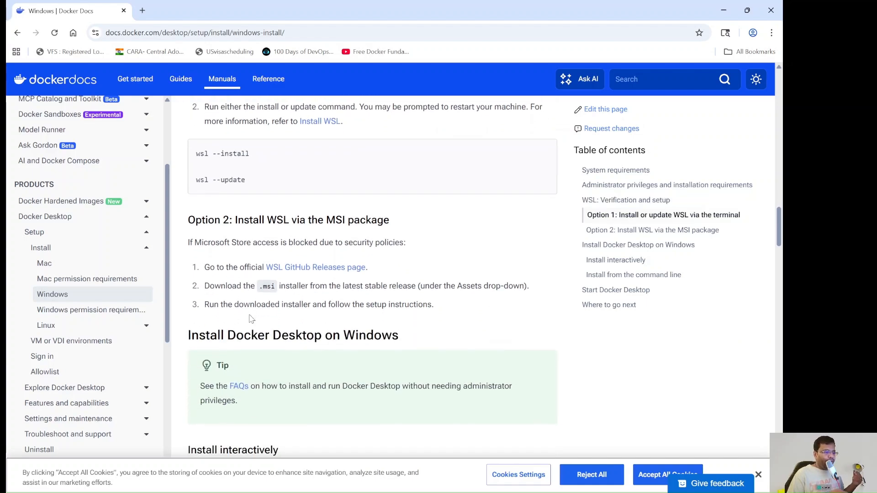
scroll(250, 318, "down", 5)
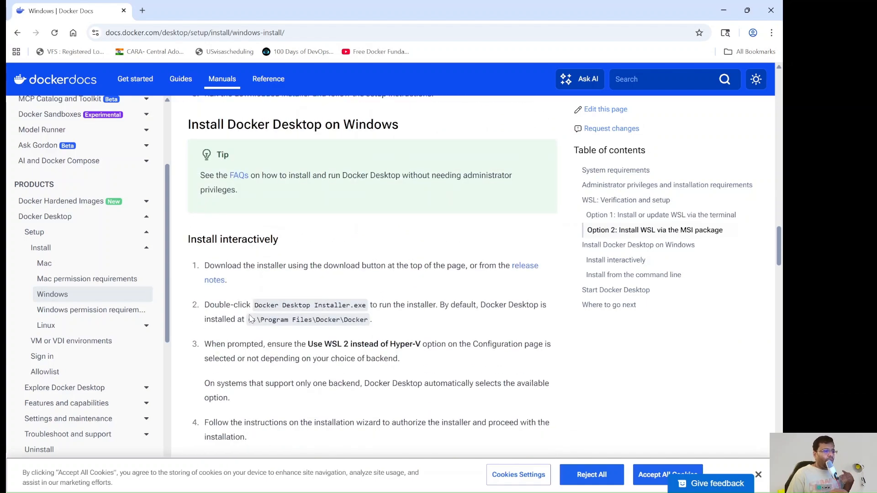
scroll(250, 318, "down", 2)
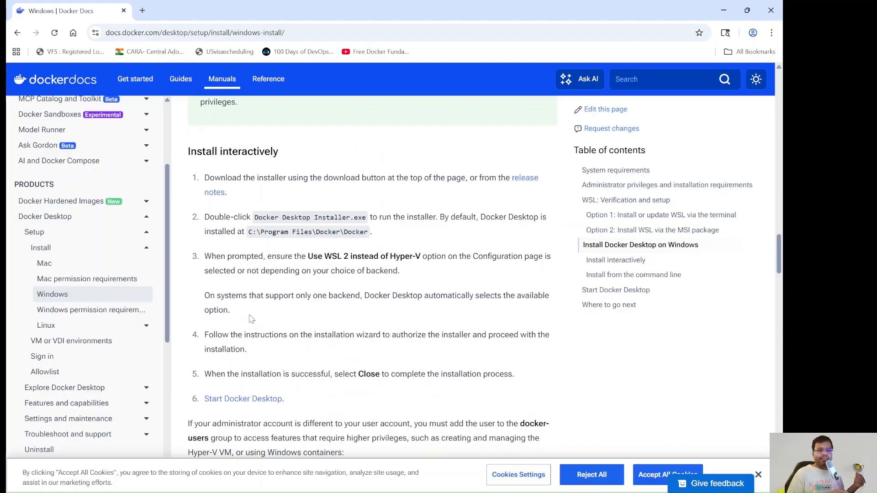
scroll(251, 318, "down", 2)
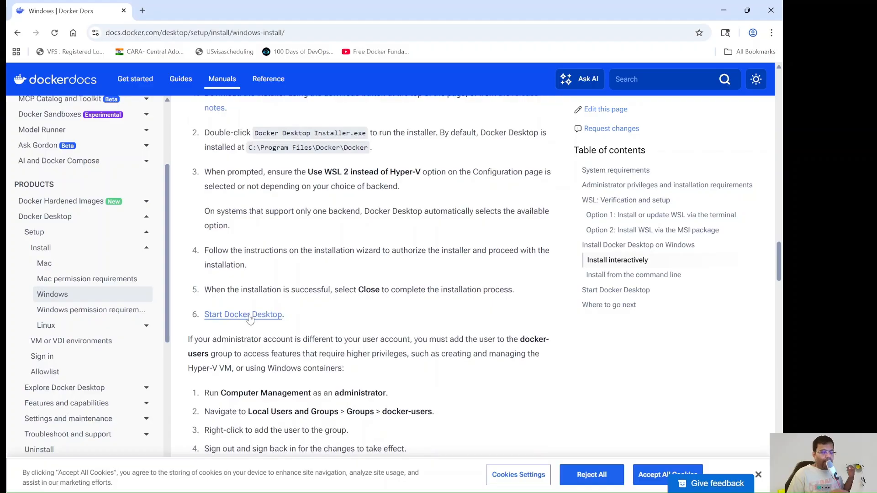
scroll(251, 318, "up", 15)
scroll(251, 318, "up", 20)
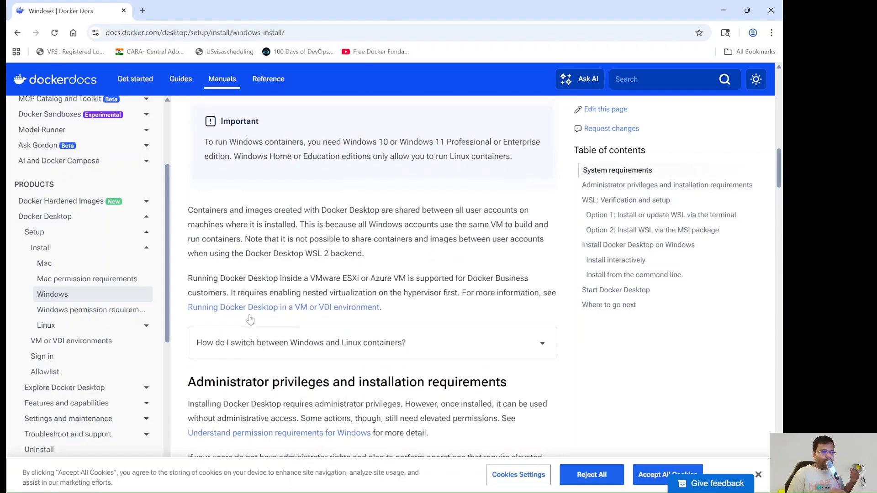
Open Docker Desktop's Microsoft Store page from the docs, change it to English (United States), and start the installation in the Microsoft Store app
scroll(251, 314, "up", 1)
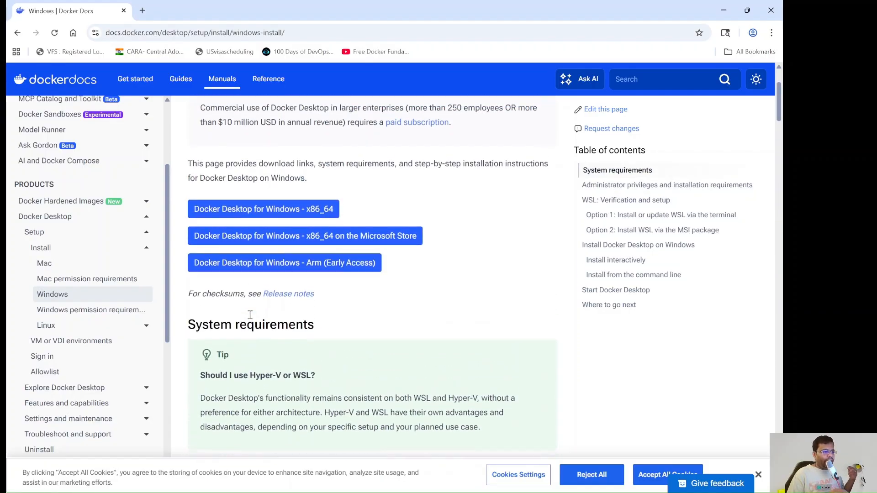
left_click(268, 247)
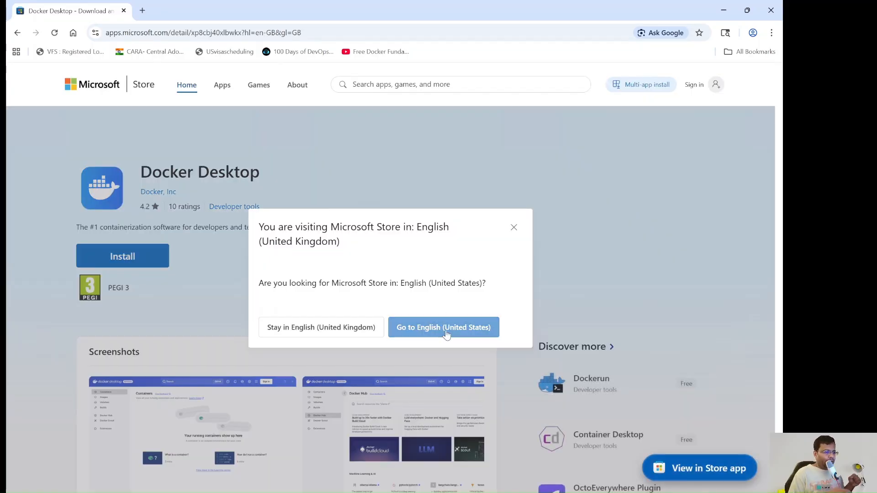
left_click(447, 335)
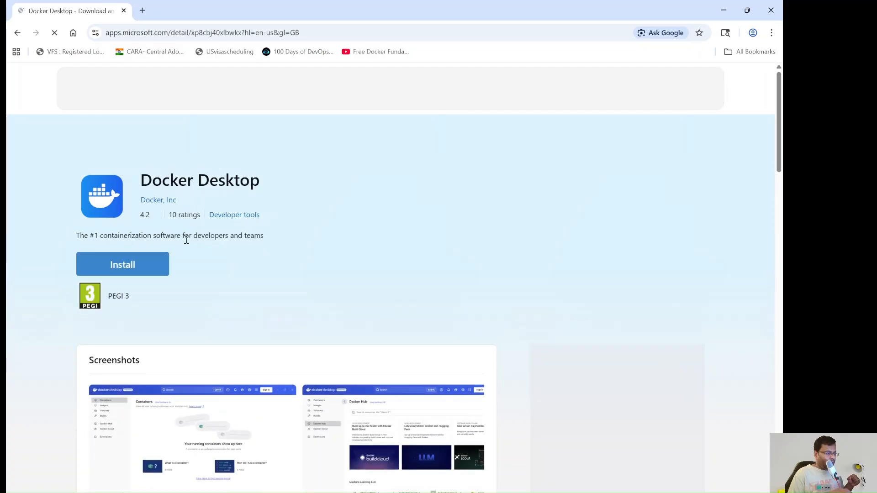
left_click(144, 261)
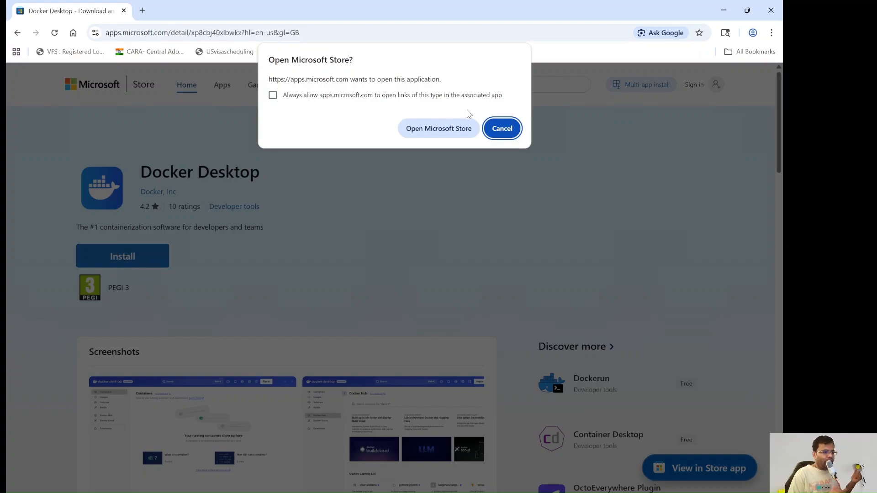
left_click(430, 131)
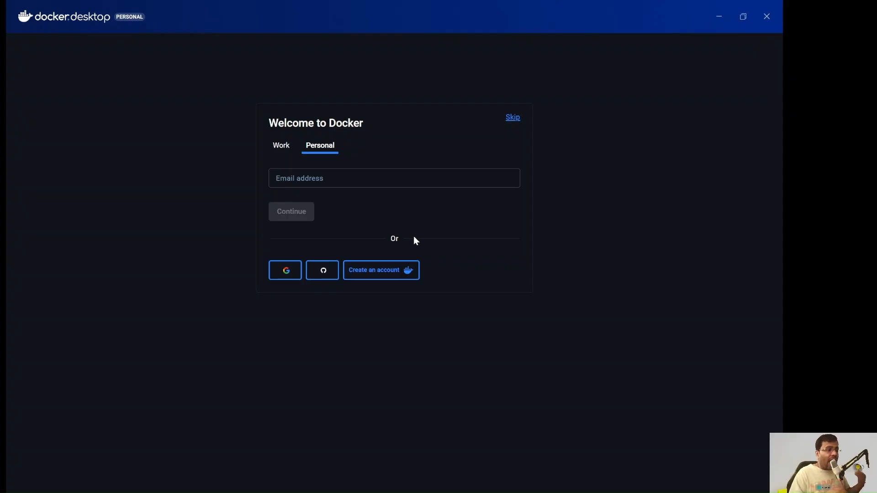
Compare Docker Desktop's Work and Personal sign-in options, then sign in with a personal account
left_click(287, 155)
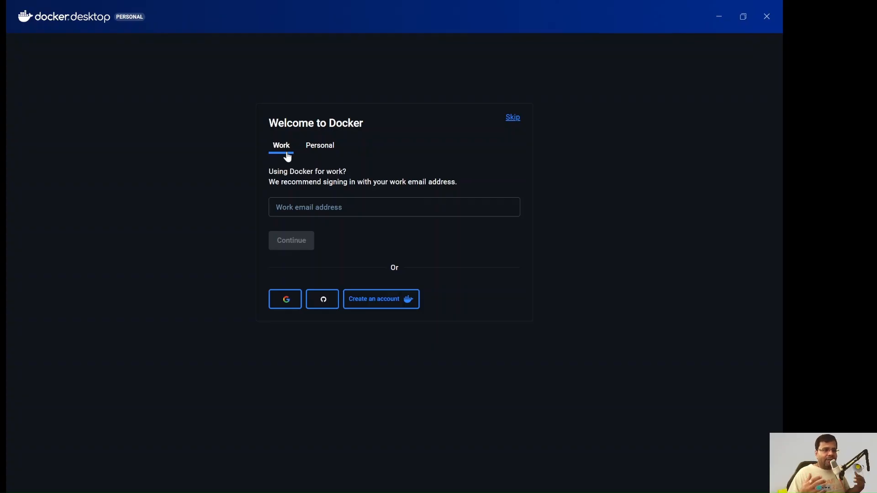
left_click(309, 147)
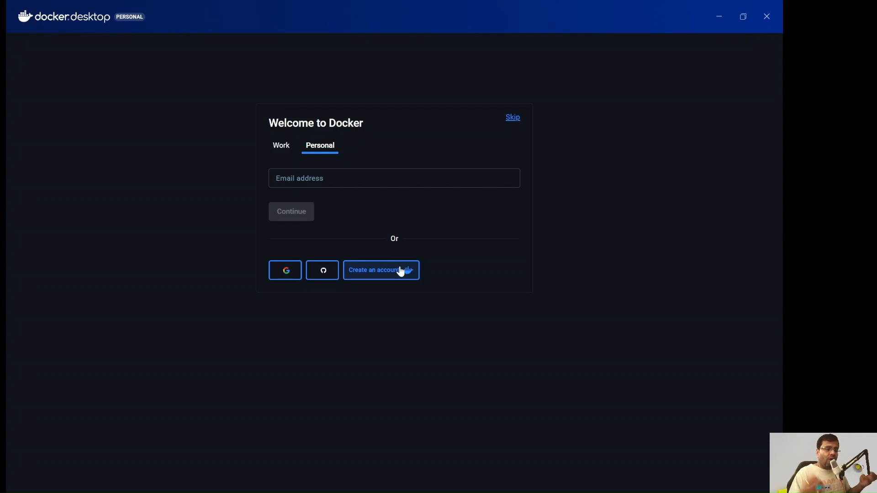
left_click(319, 178)
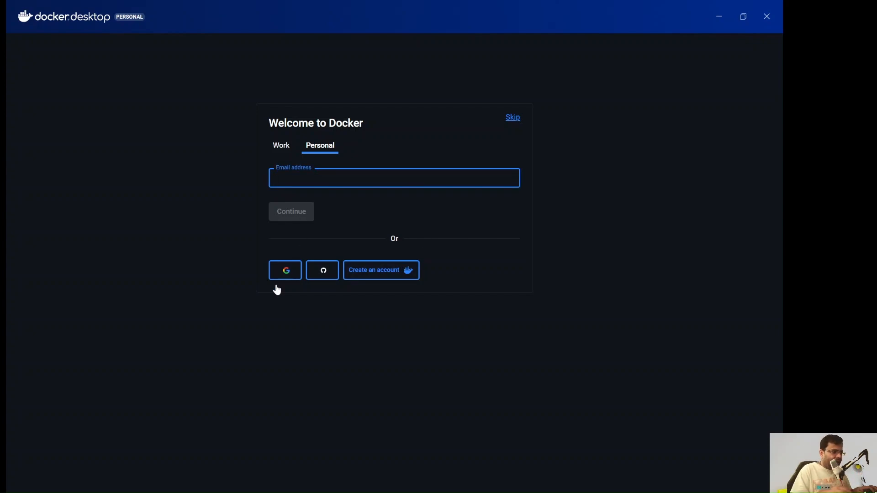
left_click(293, 272)
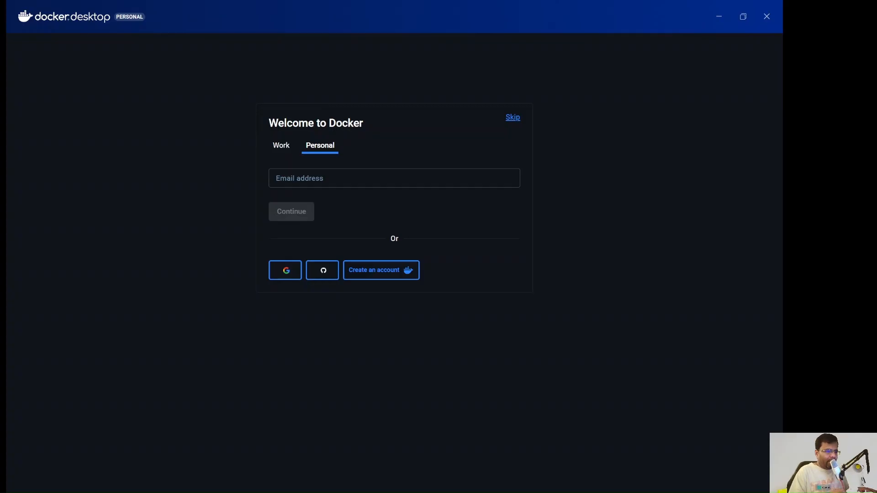
left_click(379, 186)
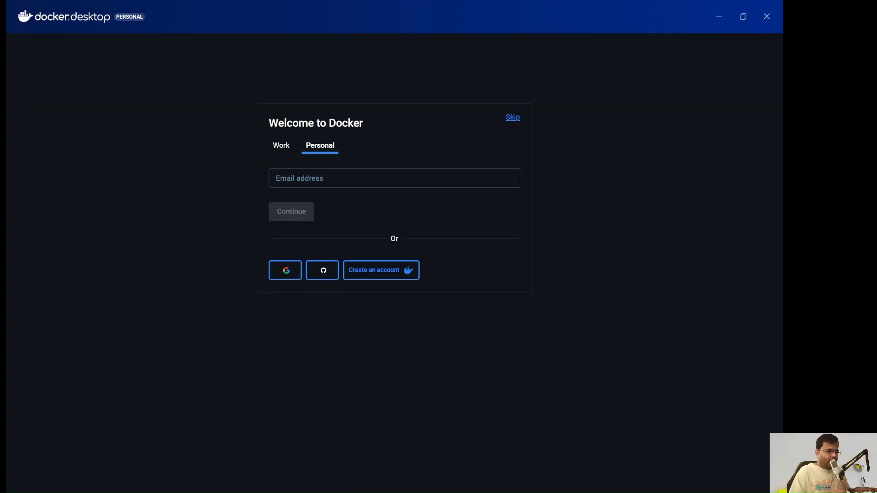
left_click(324, 200)
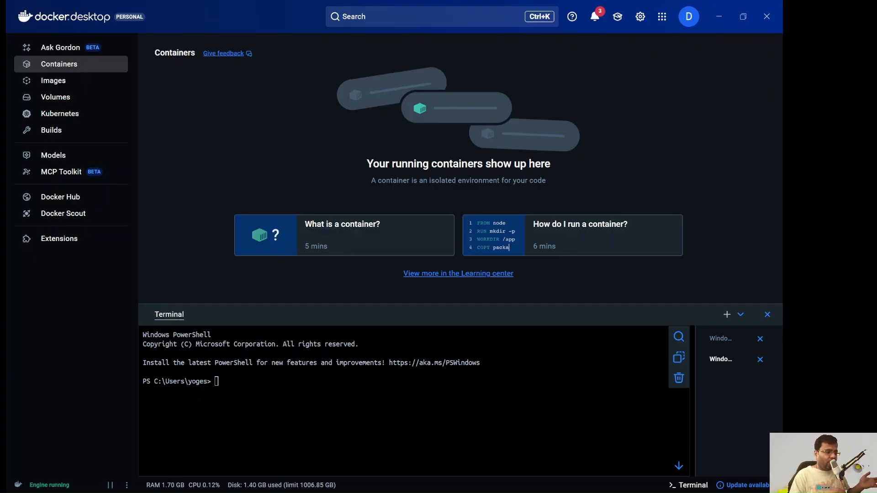
Look through Docker Desktop's Images (including My Hub), Volumes, Kubernetes, Builds, Docker Hub and Extensions sections
left_click(73, 85)
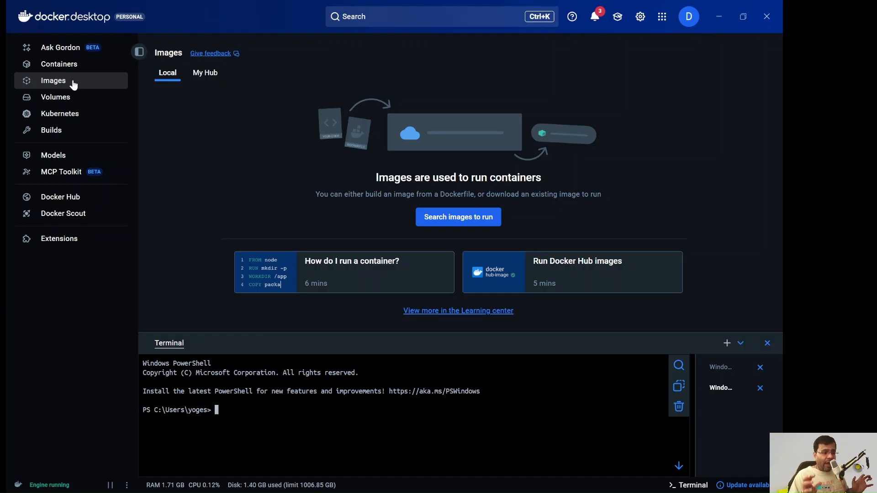
left_click(213, 81)
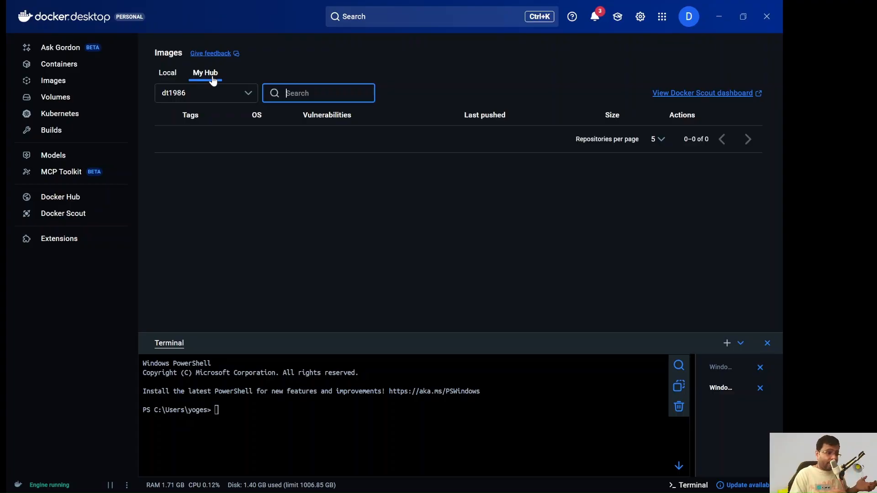
left_click(71, 99)
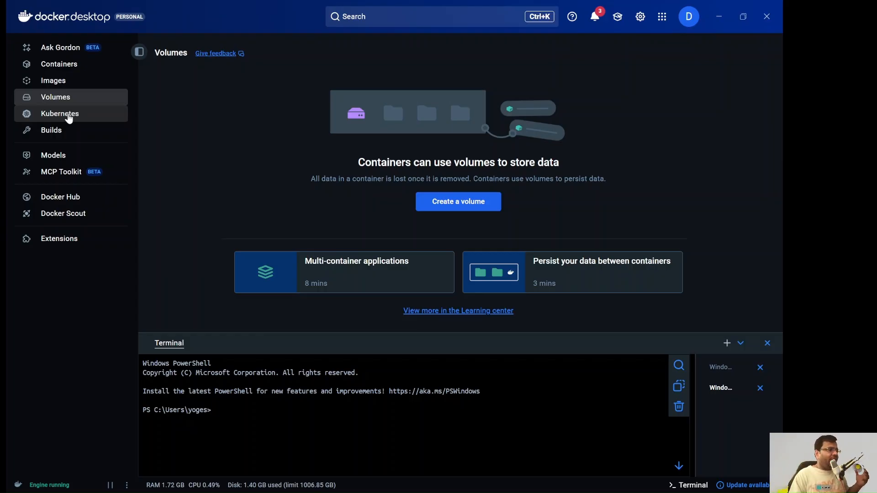
left_click(68, 115)
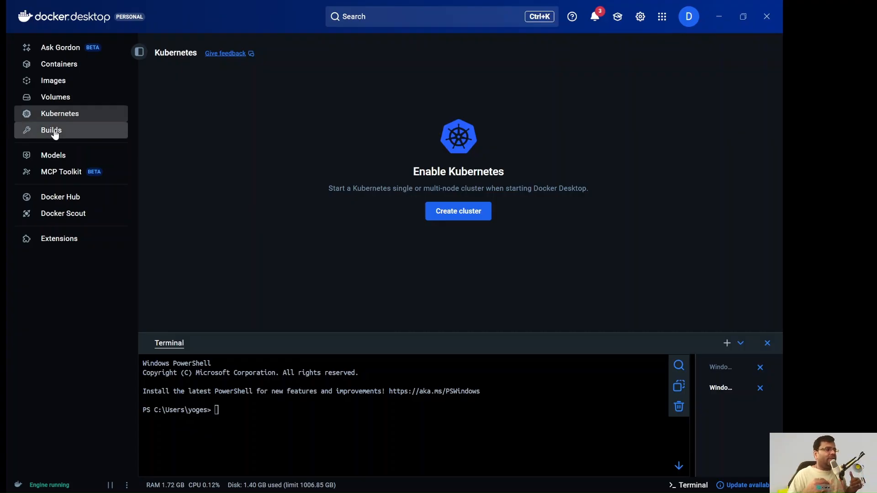
left_click(51, 131)
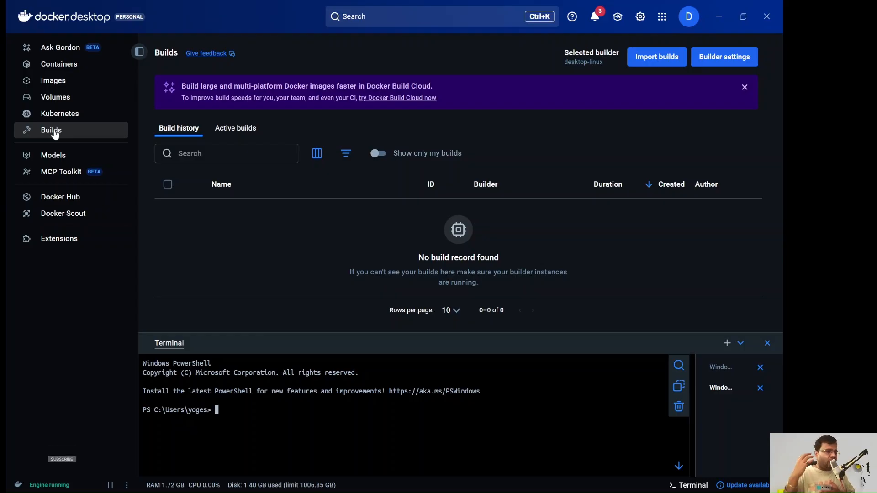
left_click(41, 201)
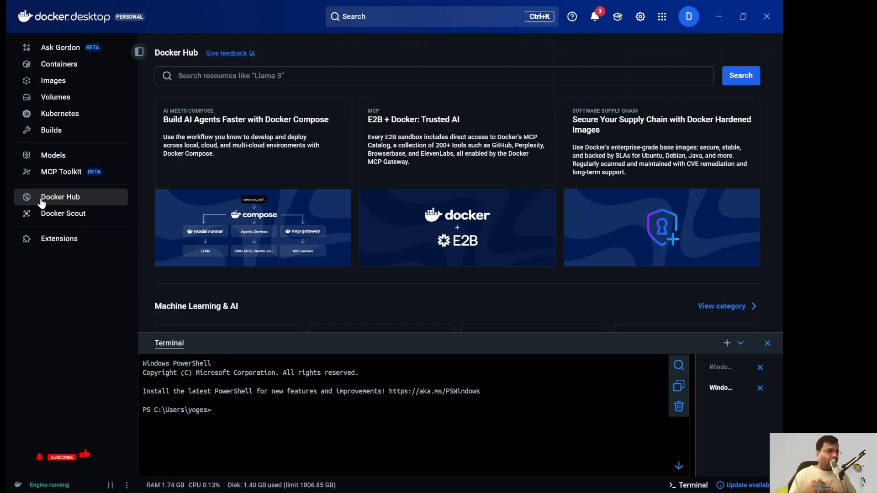
left_click(46, 239)
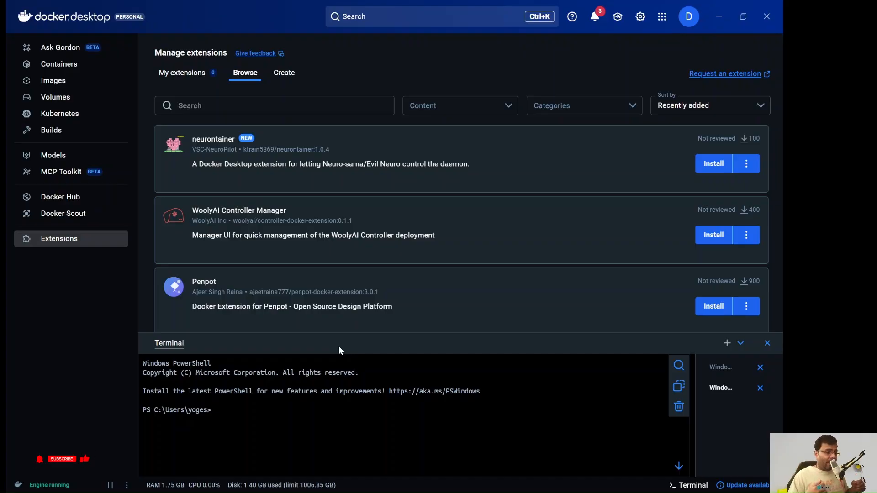
List the running containers with docker ps, and all containers with docker ps -a, in the integrated terminal
type("docker ps")
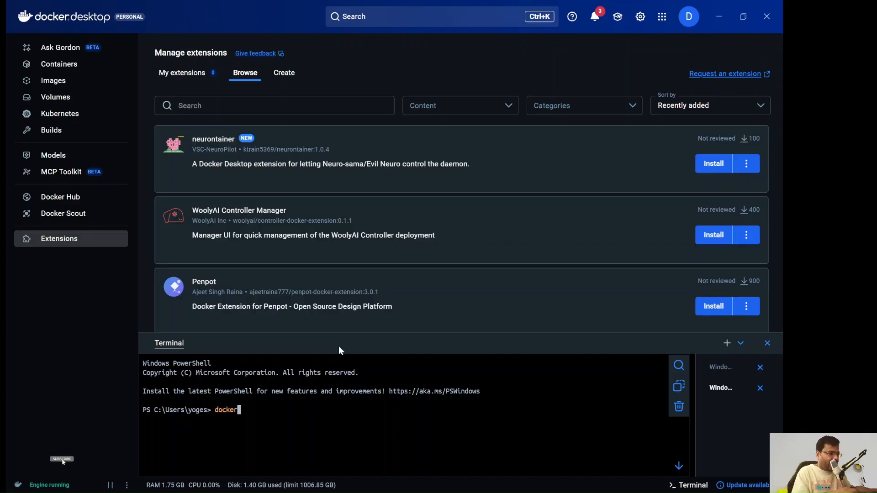
key("Return")
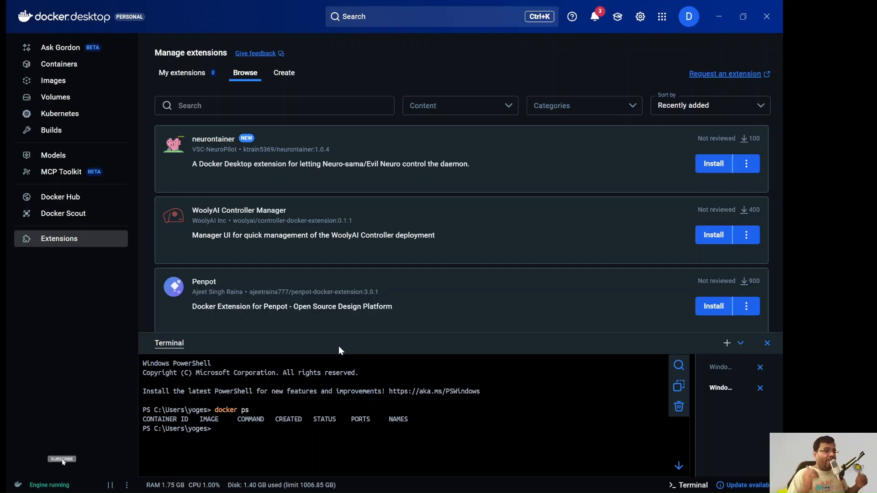
type("docker")
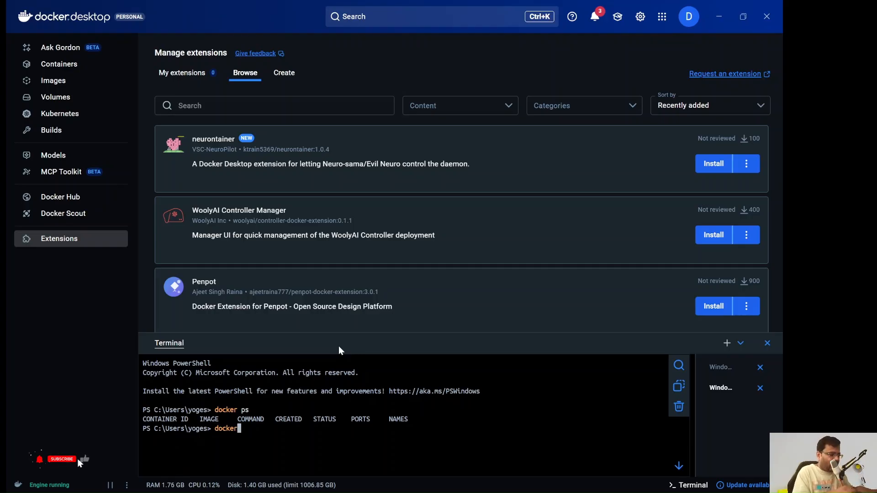
type(" ps -a")
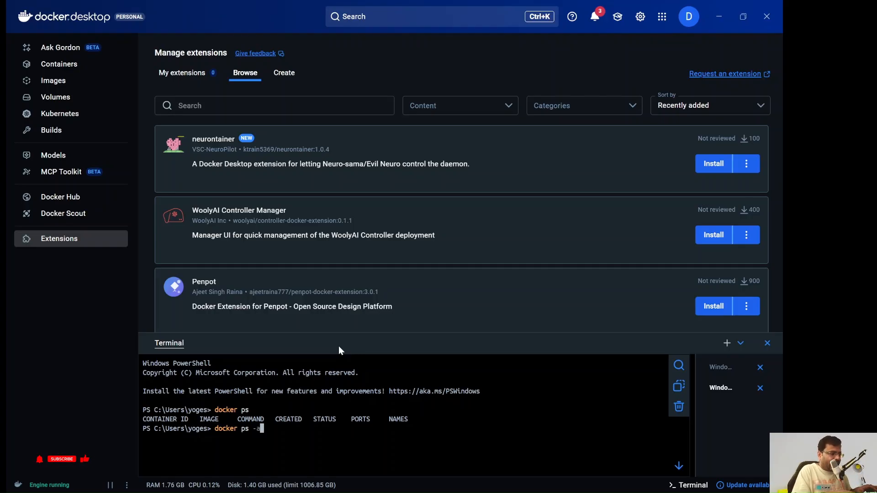
key("Return")
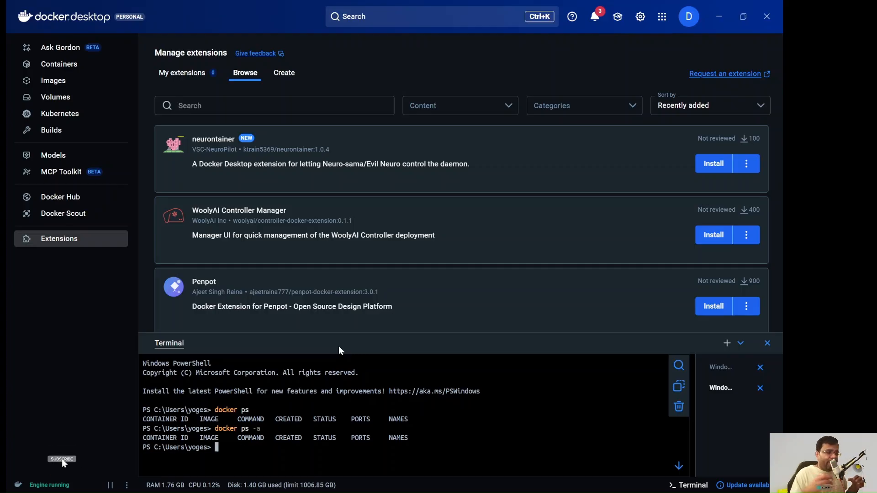
List the local Docker images with docker images in the integrated terminal
type("doc")
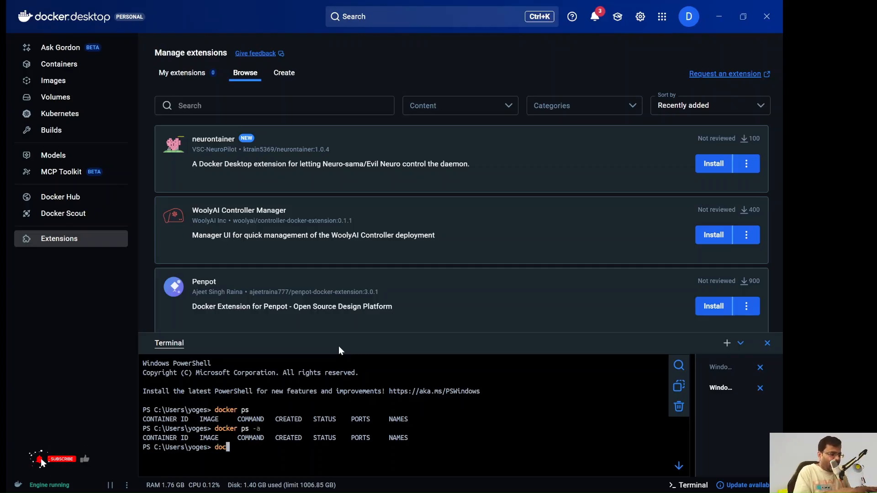
type("ker ")
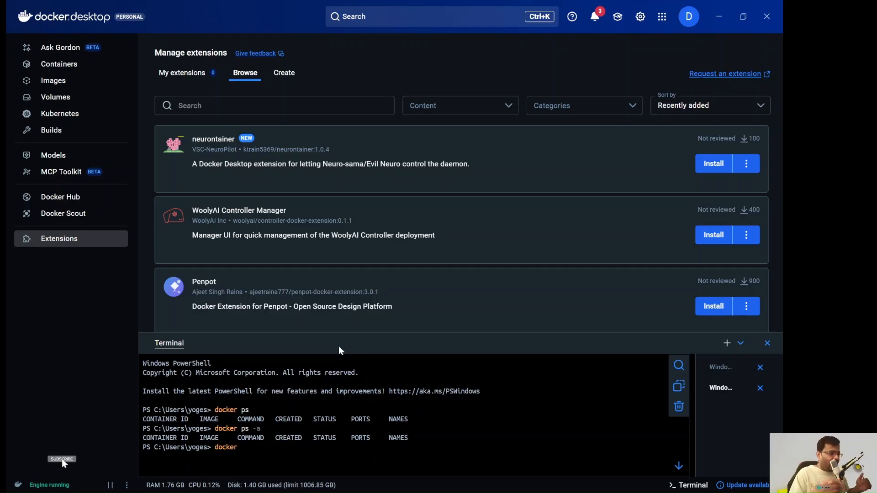
type("images")
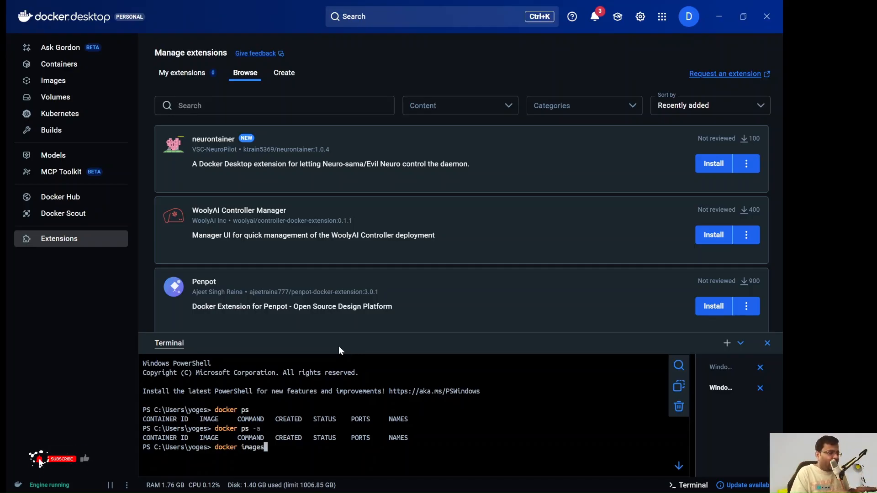
key("Return")
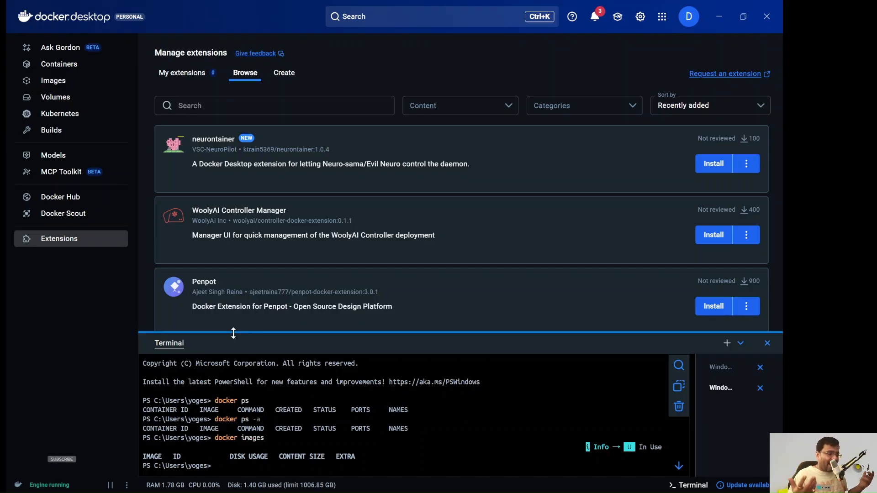
Open the Docker Desktop settings and turn off Start Docker Desktop when you sign in to your computer
left_click(639, 17)
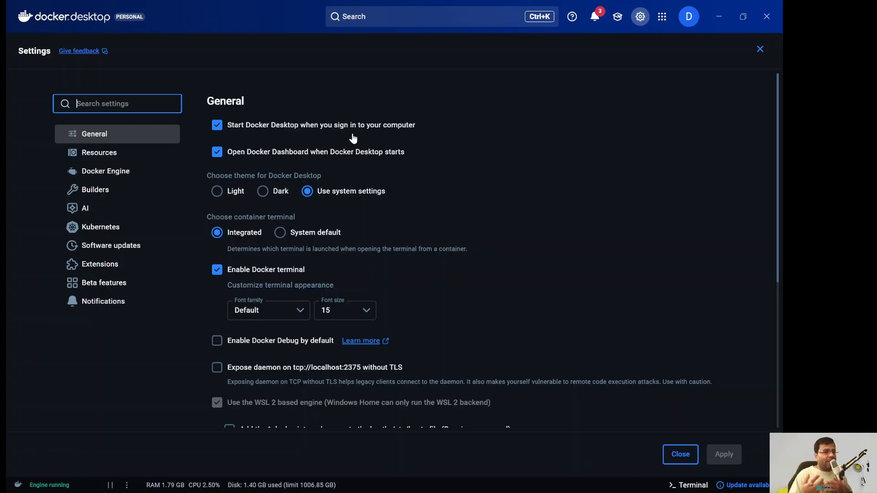
left_click(217, 126)
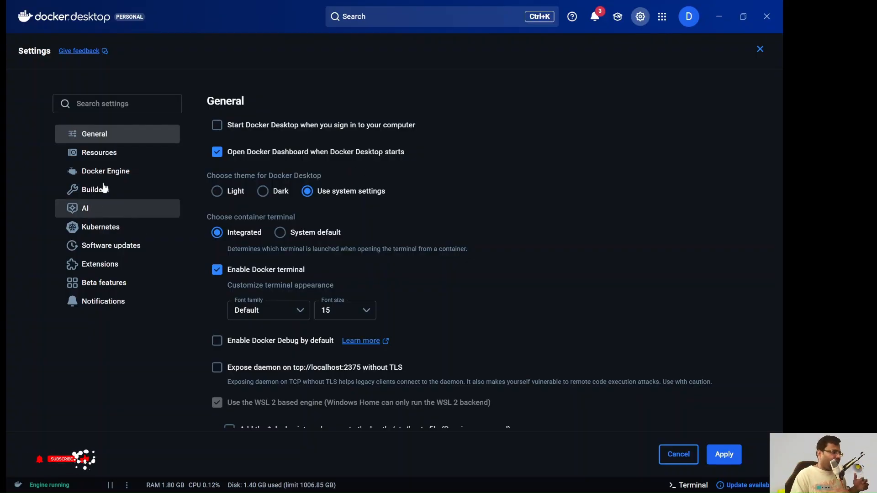
Review the Advanced and File sharing options in the Resources settings, then open the WSL integration options
left_click(107, 159)
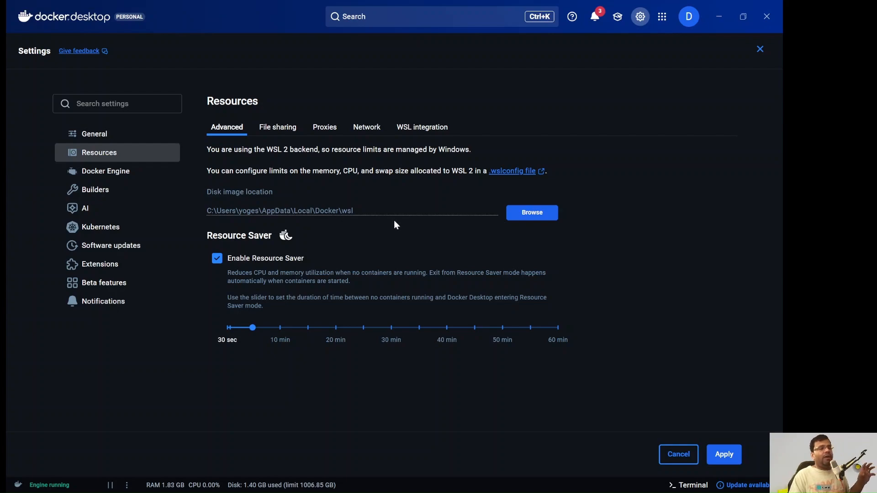
left_click(274, 131)
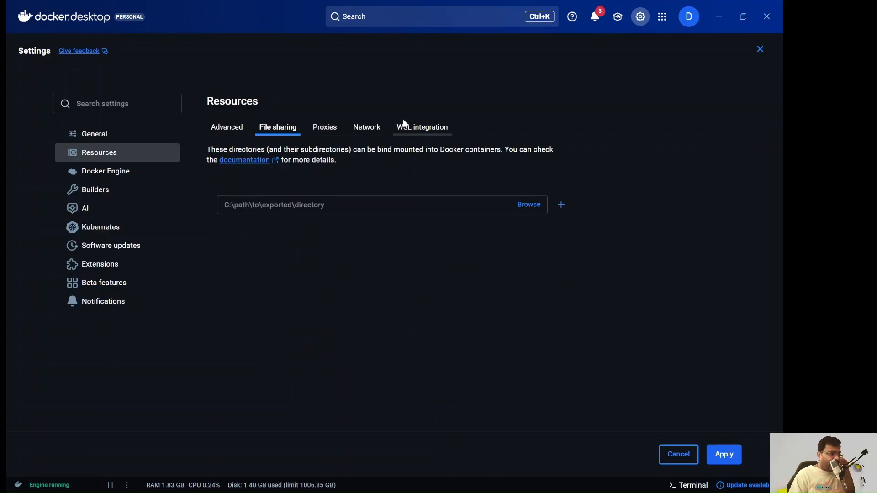
left_click(403, 130)
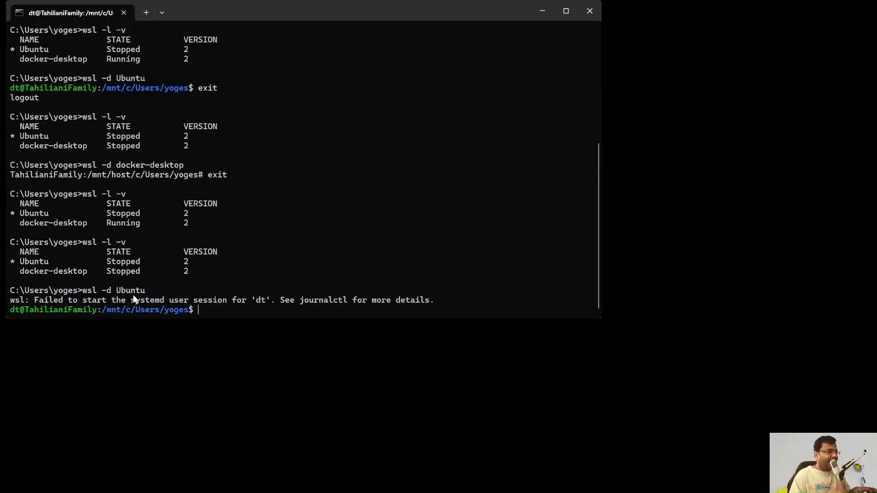
Switch to the Command Prompt window, exit the Ubuntu session, and check the state of the WSL distributions with wsl -l -v
type("exit")
key("Return")
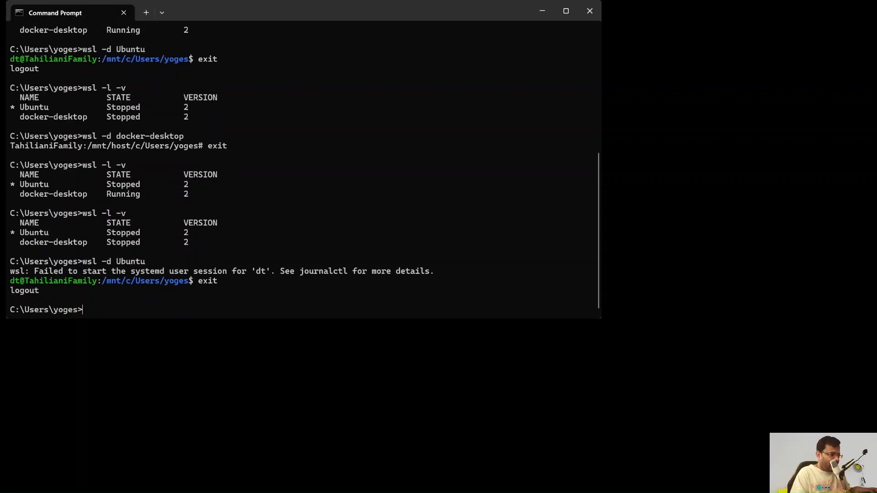
type("wsl -l ")
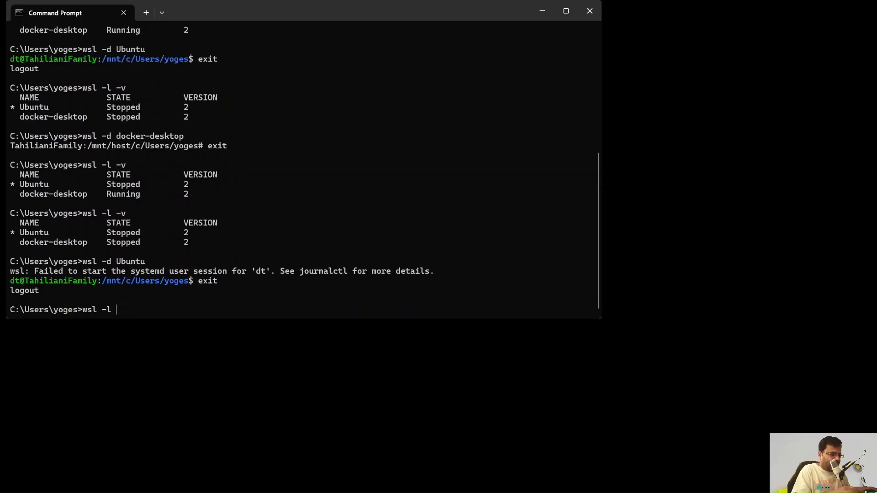
type("-v")
key("Return")
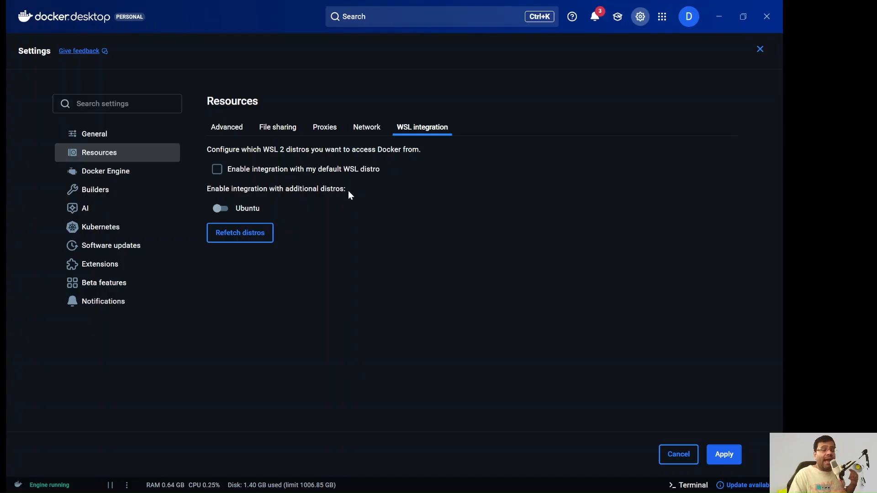
Turn on WSL integration for the Ubuntu distro, then review the Docker Engine daemon configuration
left_click(221, 209)
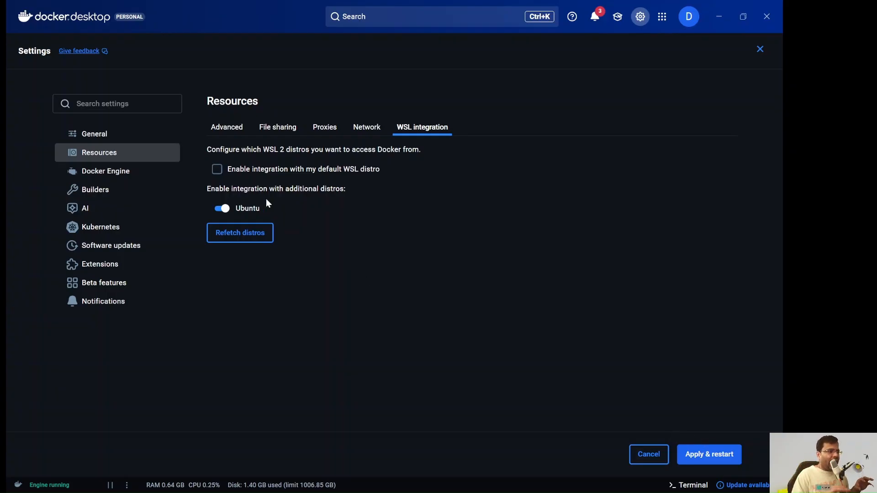
left_click(126, 175)
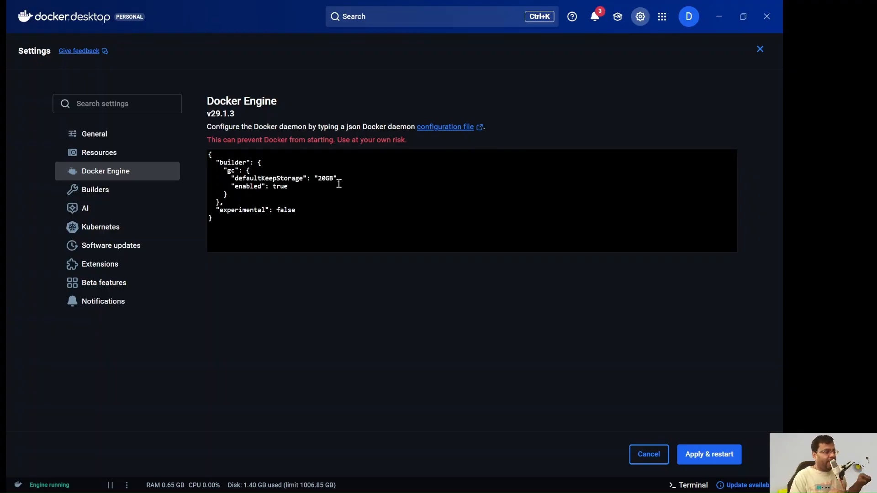
Examine the details of the desktop-linux and default builders in the Builders settings
left_click(97, 199)
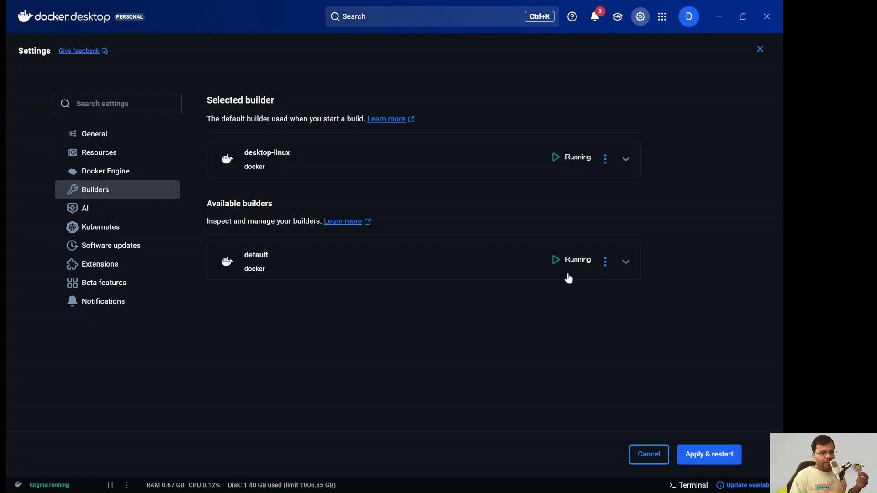
left_click(626, 164)
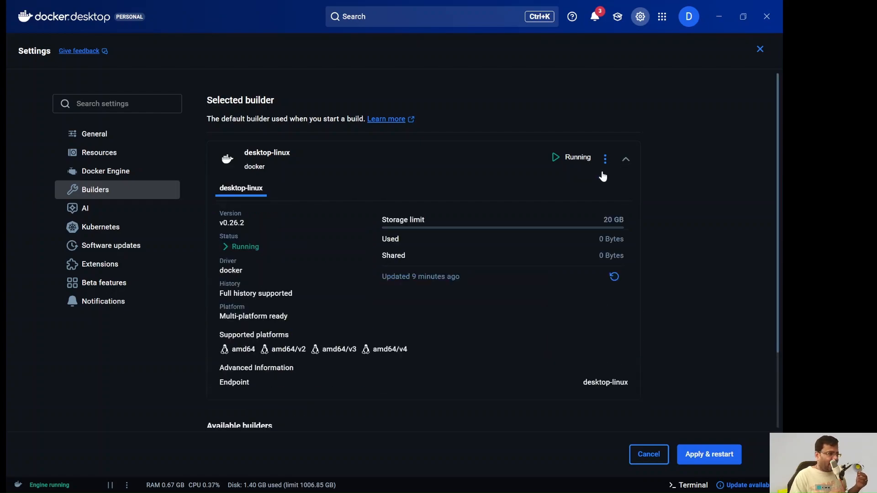
scroll(423, 251, "down", 2)
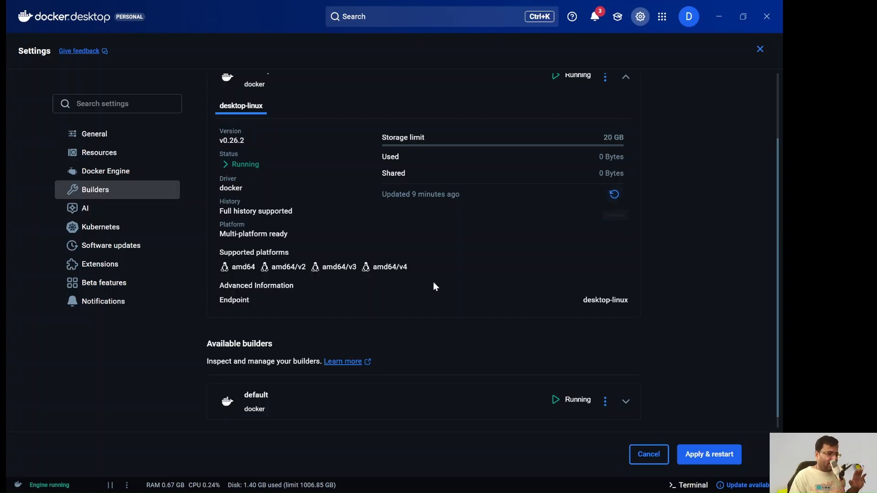
scroll(409, 275, "down", 1)
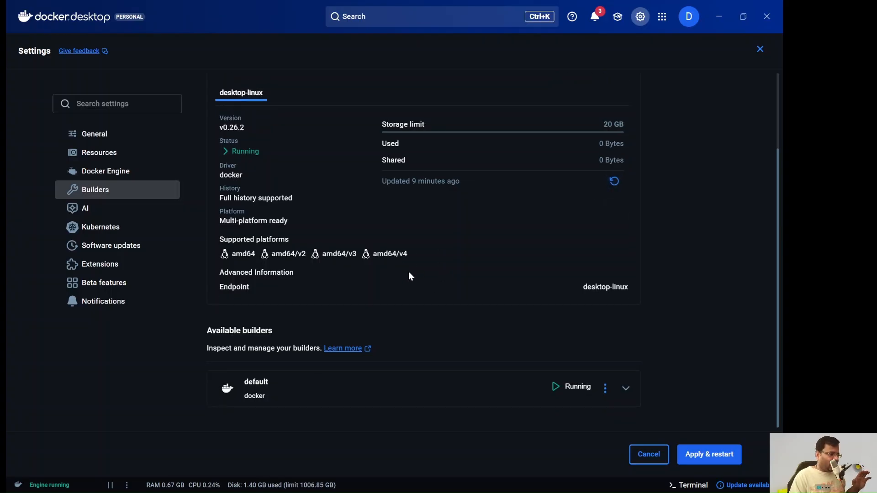
left_click(626, 388)
scroll(500, 291, "down", 3)
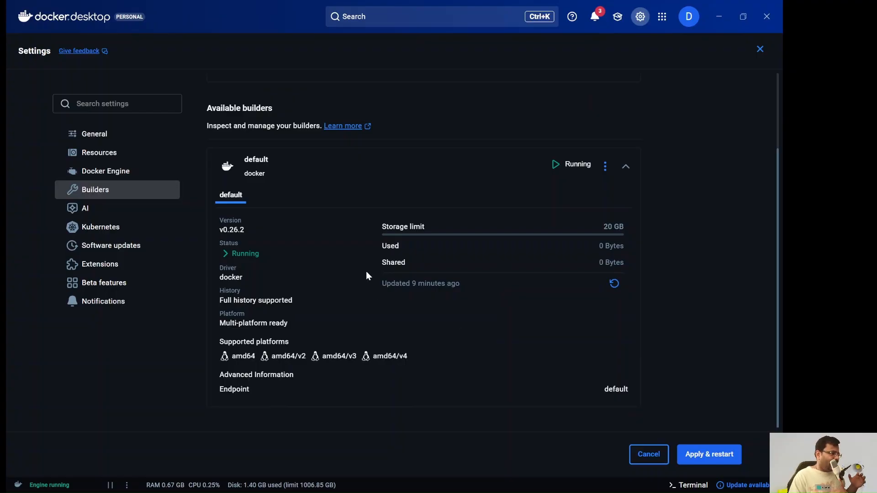
Review the AI, Kubernetes and Extensions settings
left_click(96, 211)
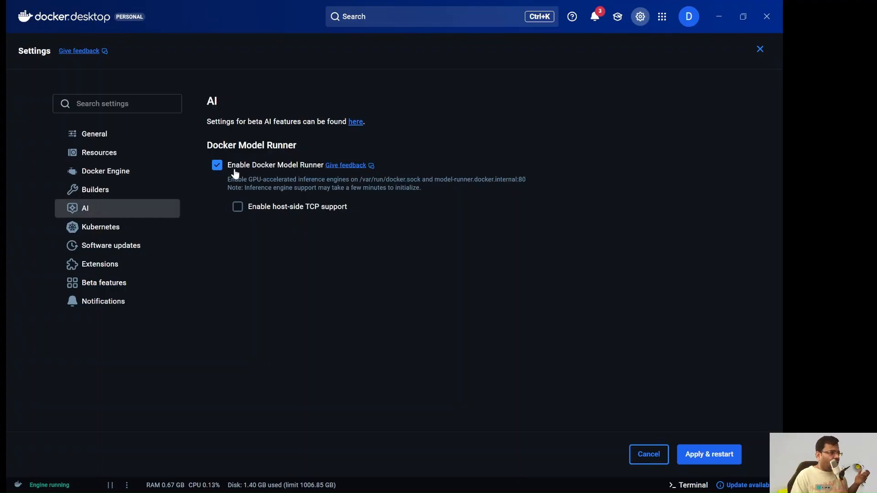
left_click(109, 231)
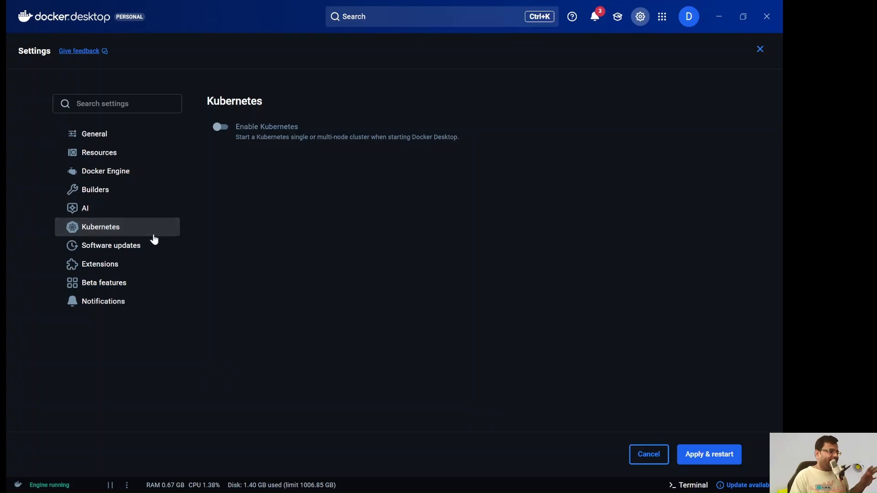
left_click(104, 272)
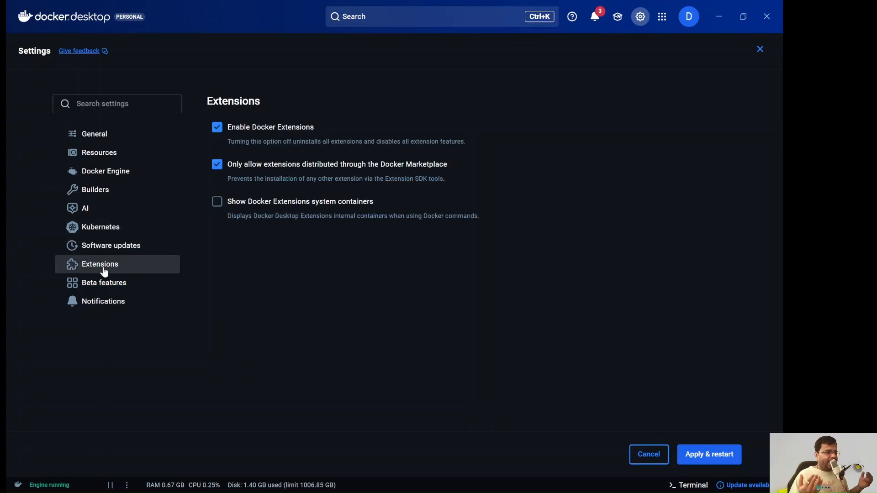
Review the Notifications settings, then view the list of received notifications and close it
left_click(107, 309)
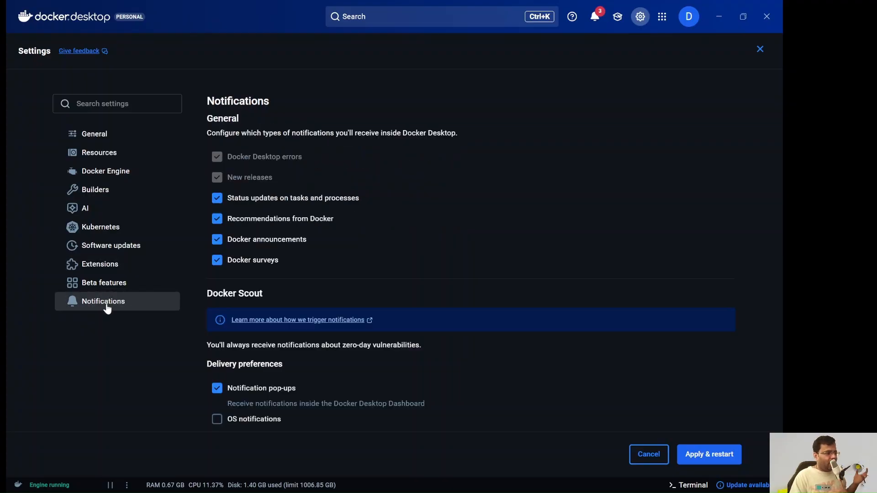
left_click(595, 17)
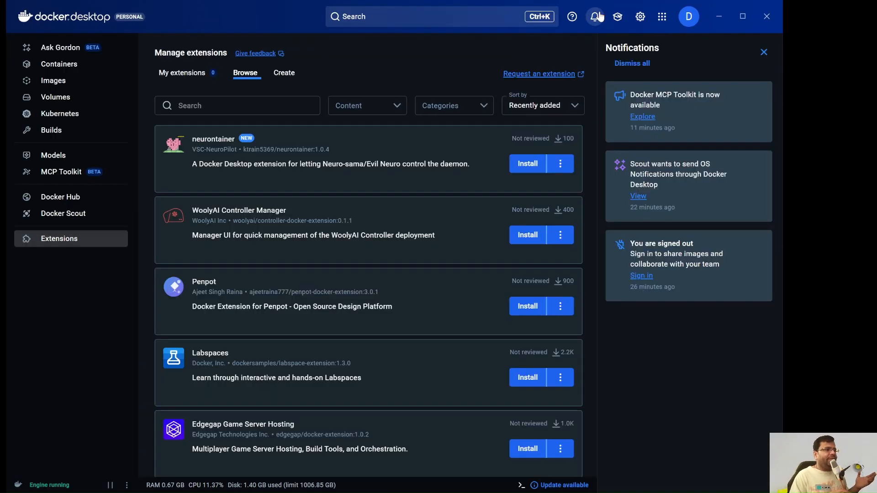
left_click(596, 17)
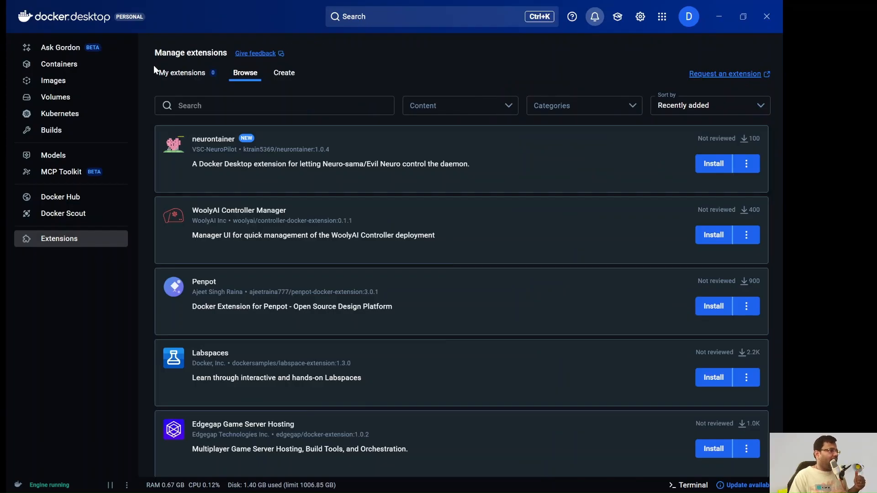
Show the Containers view, open the integrated terminal and clear its output with clear
left_click(56, 67)
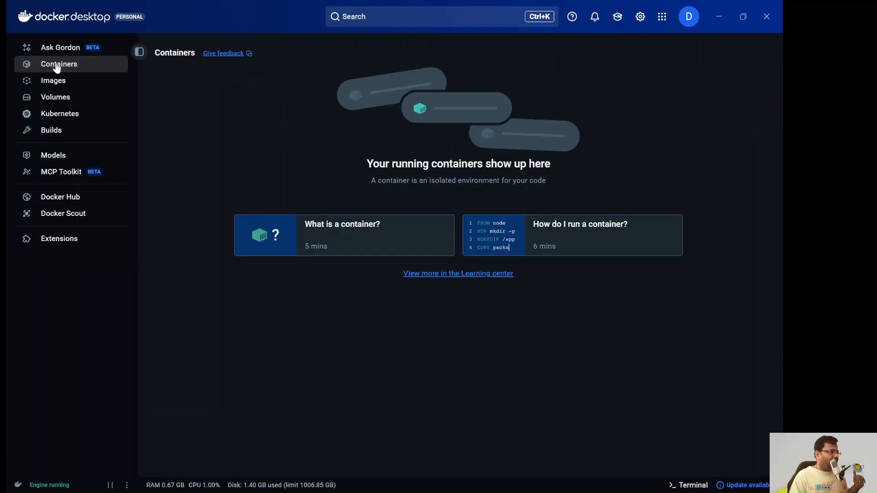
left_click(681, 487)
left_click(494, 364)
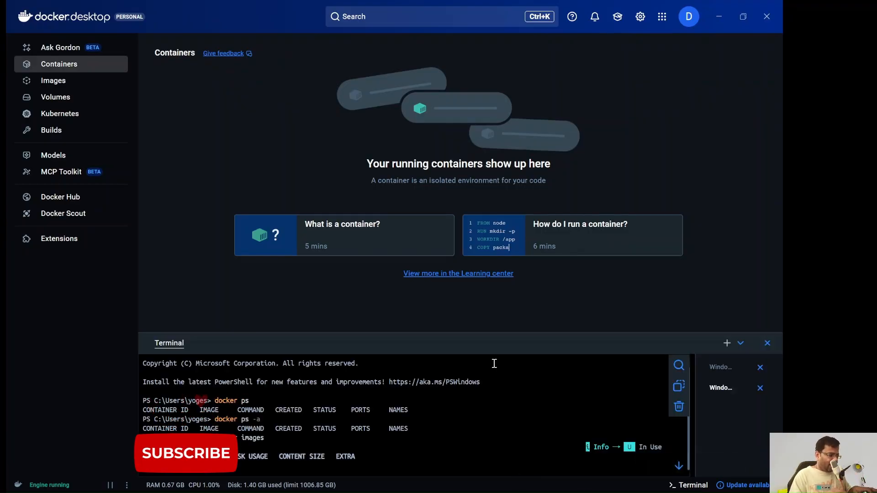
type("clea")
type("r")
key("Return")
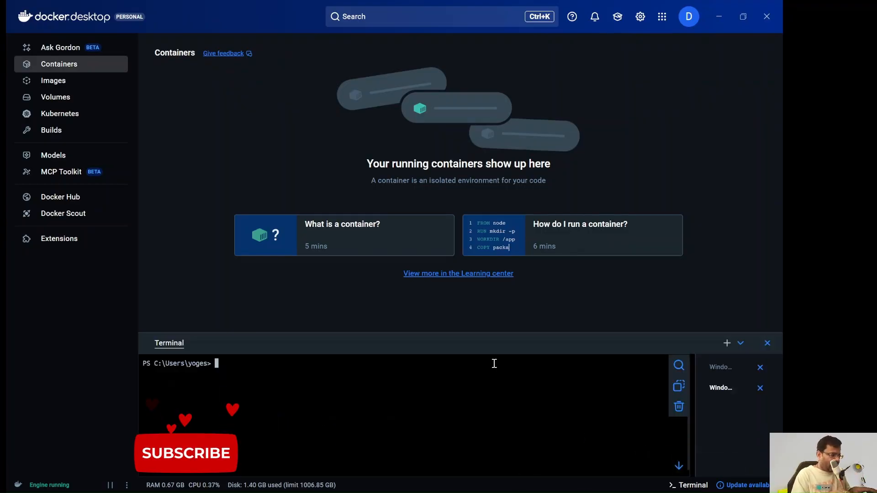